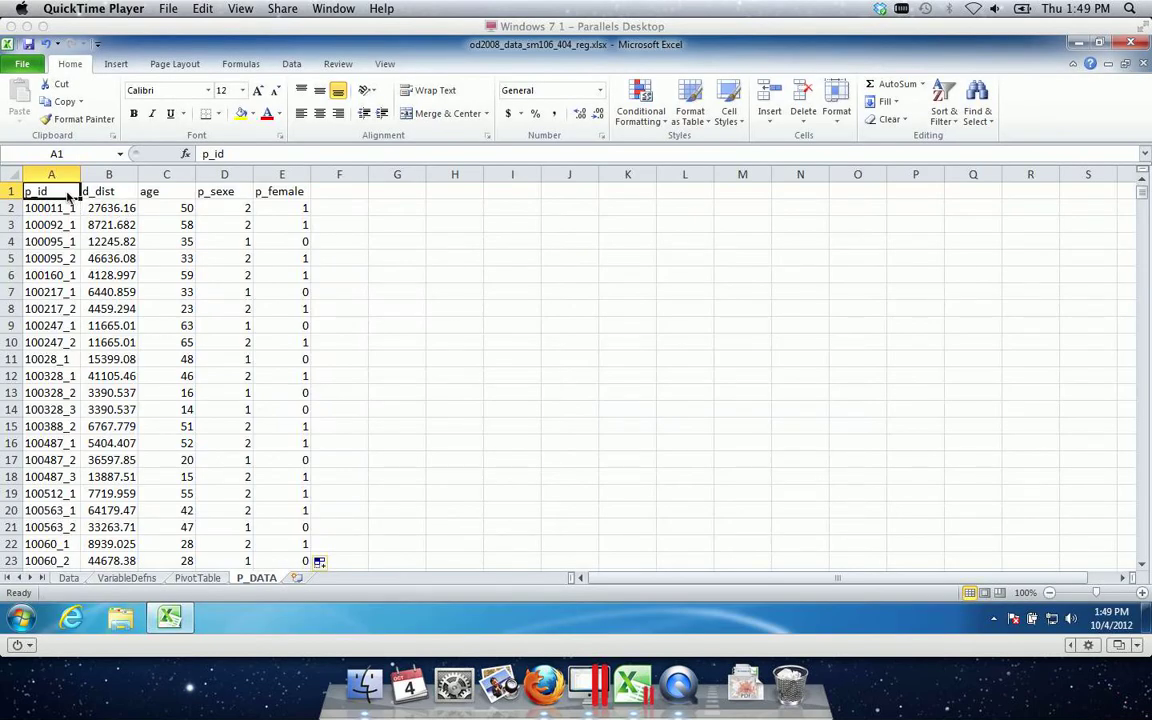
# - Review the column headers in row 1 of the P_DATA sheet, from p_id through p_female
pyautogui.click(65, 191)
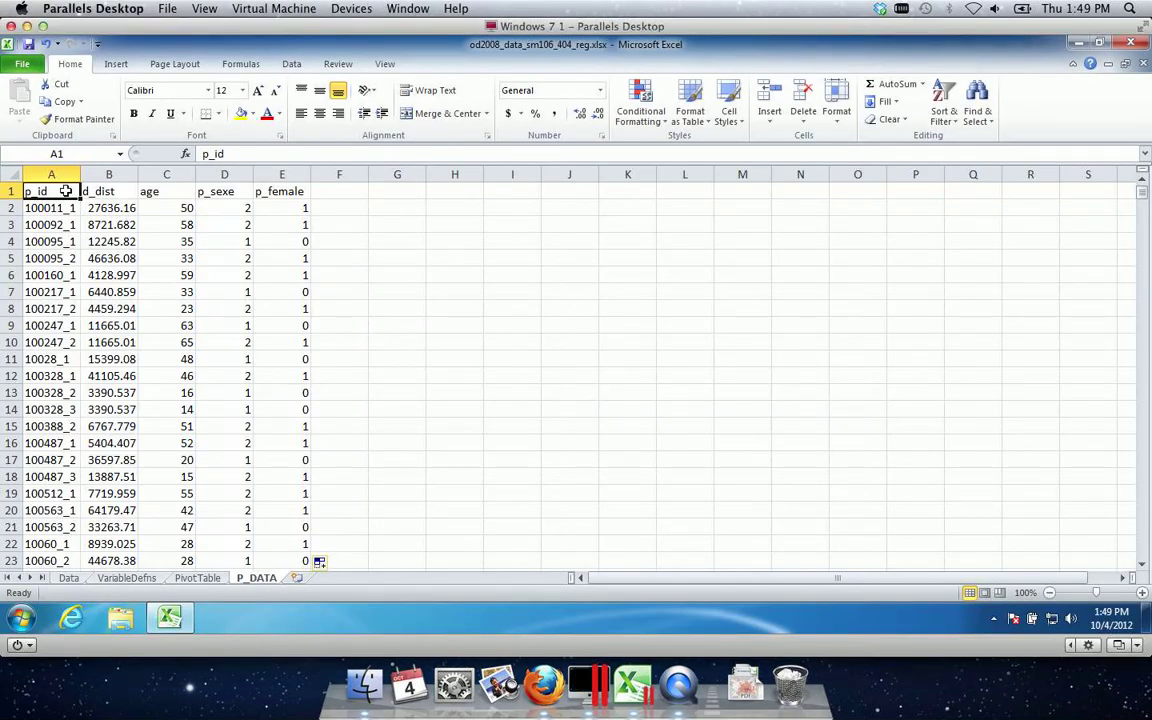
pyautogui.press('Right')
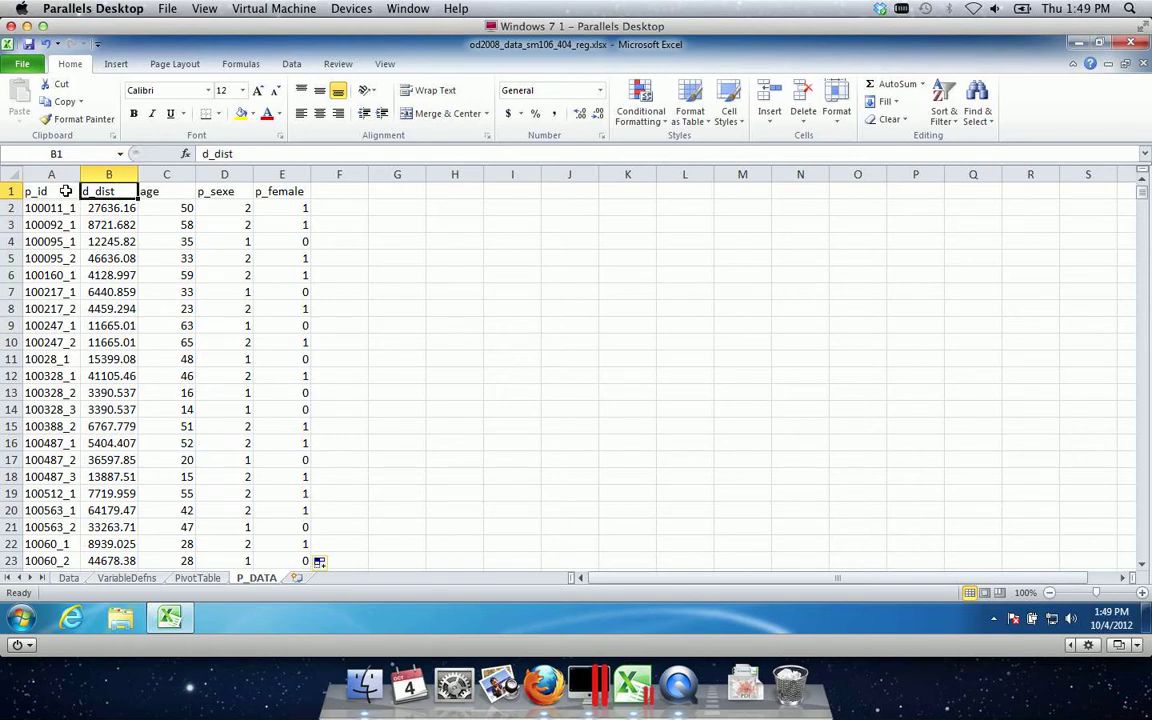
pyautogui.click(150, 190)
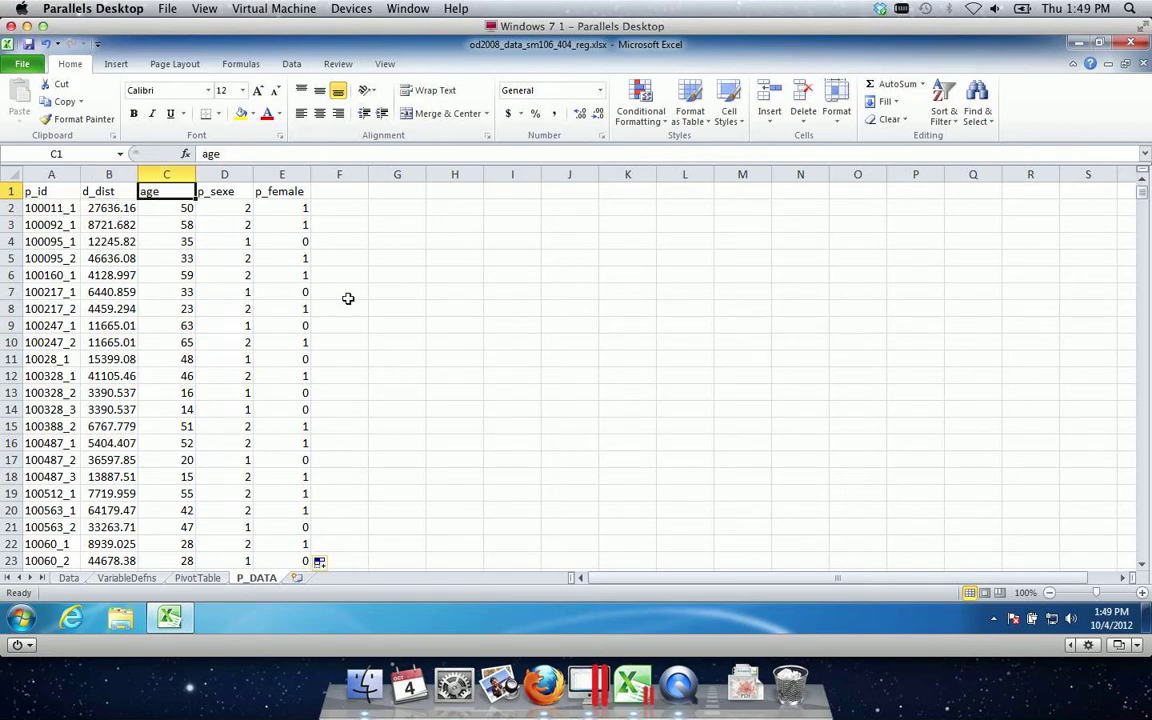
pyautogui.press('Right')
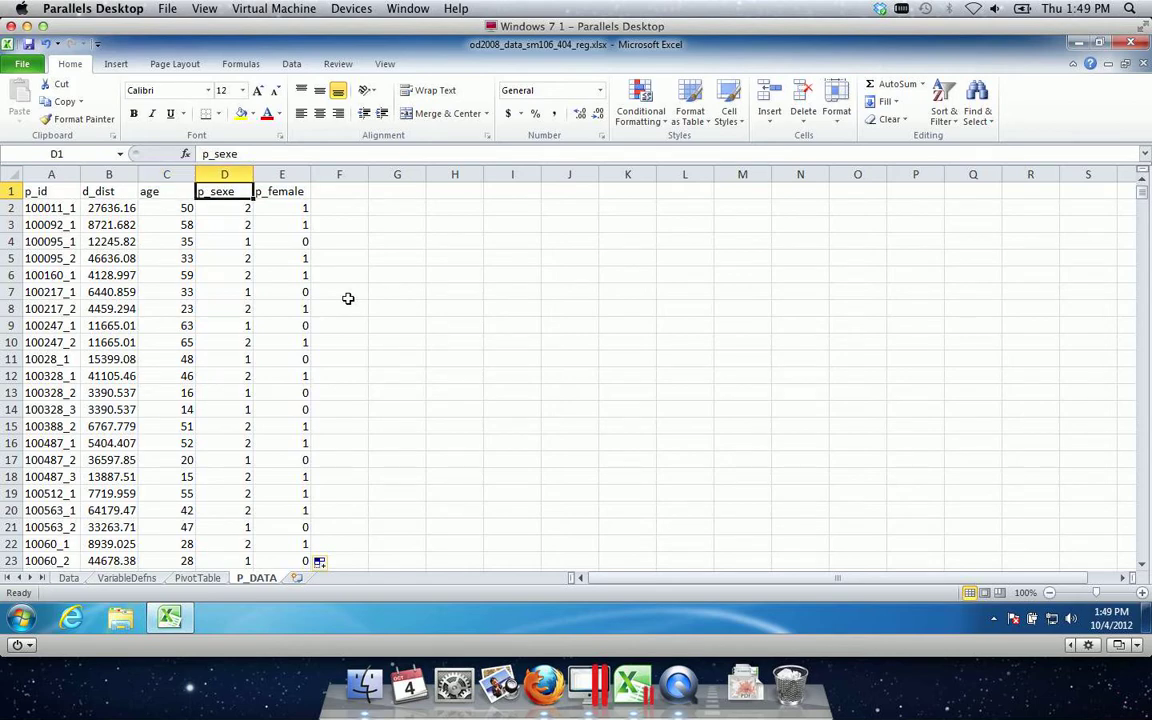
pyautogui.press('Right')
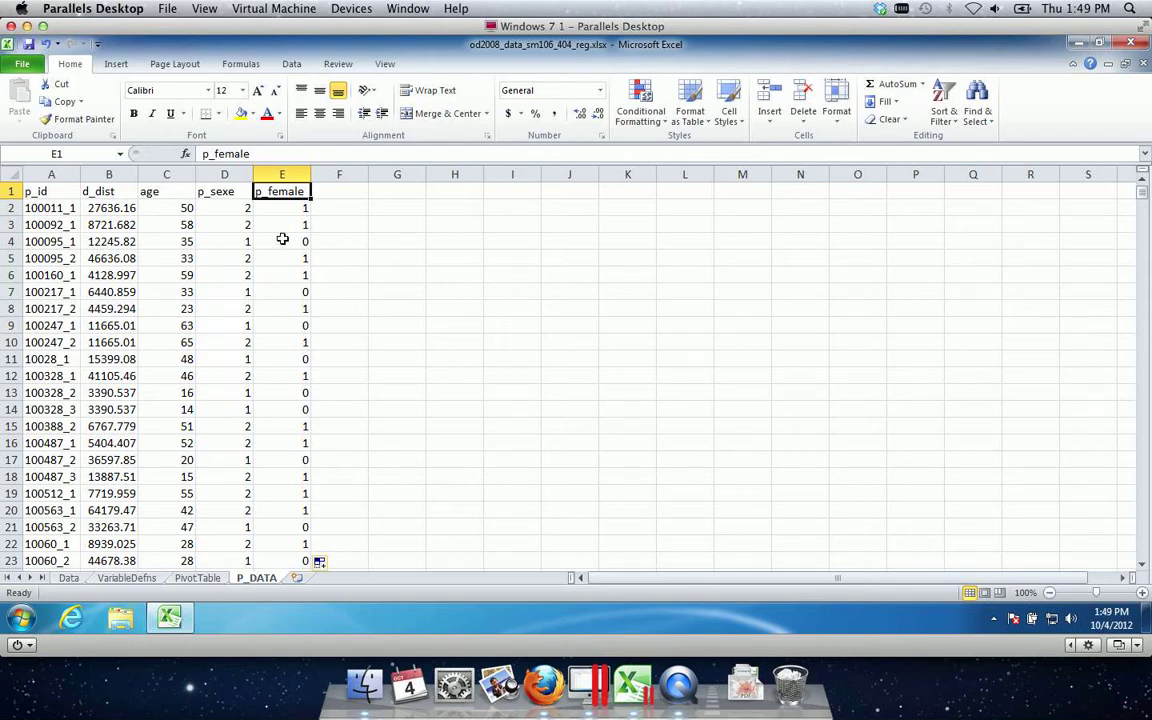
# - Move the p_female column in front of the p_sexe column so it sits directly beside age
pyautogui.click(281, 175)
pyautogui.rightClick(281, 177)
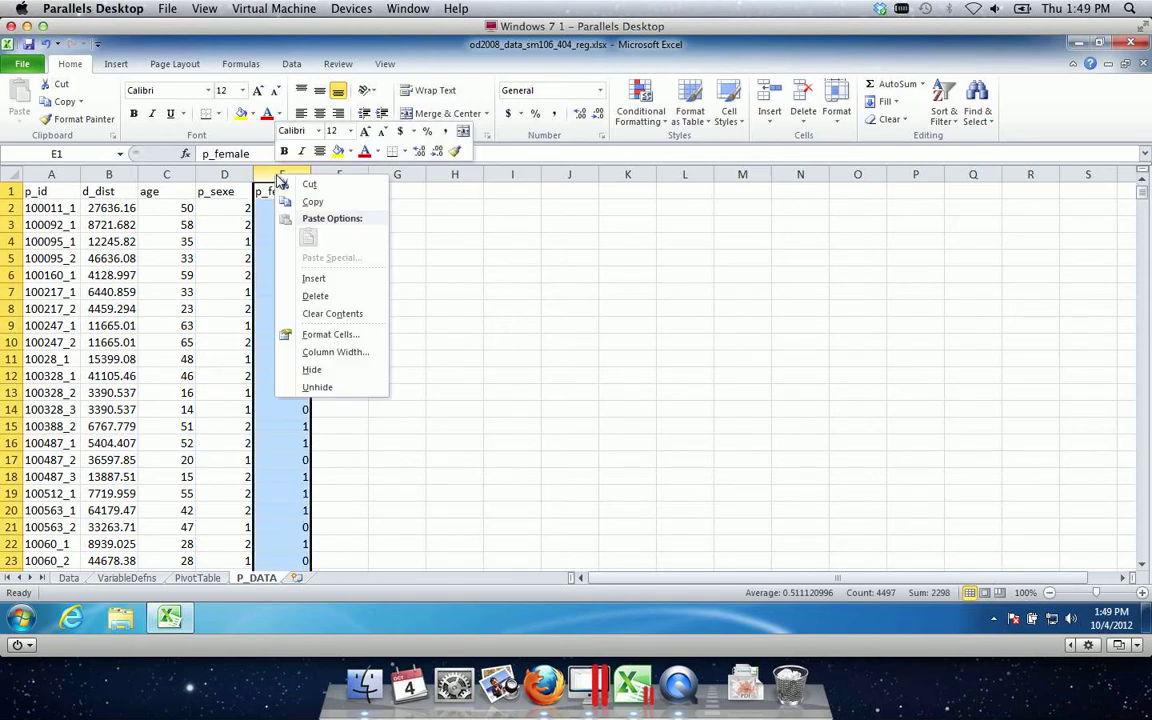
pyautogui.click(309, 184)
pyautogui.click(228, 175)
pyautogui.rightClick(231, 177)
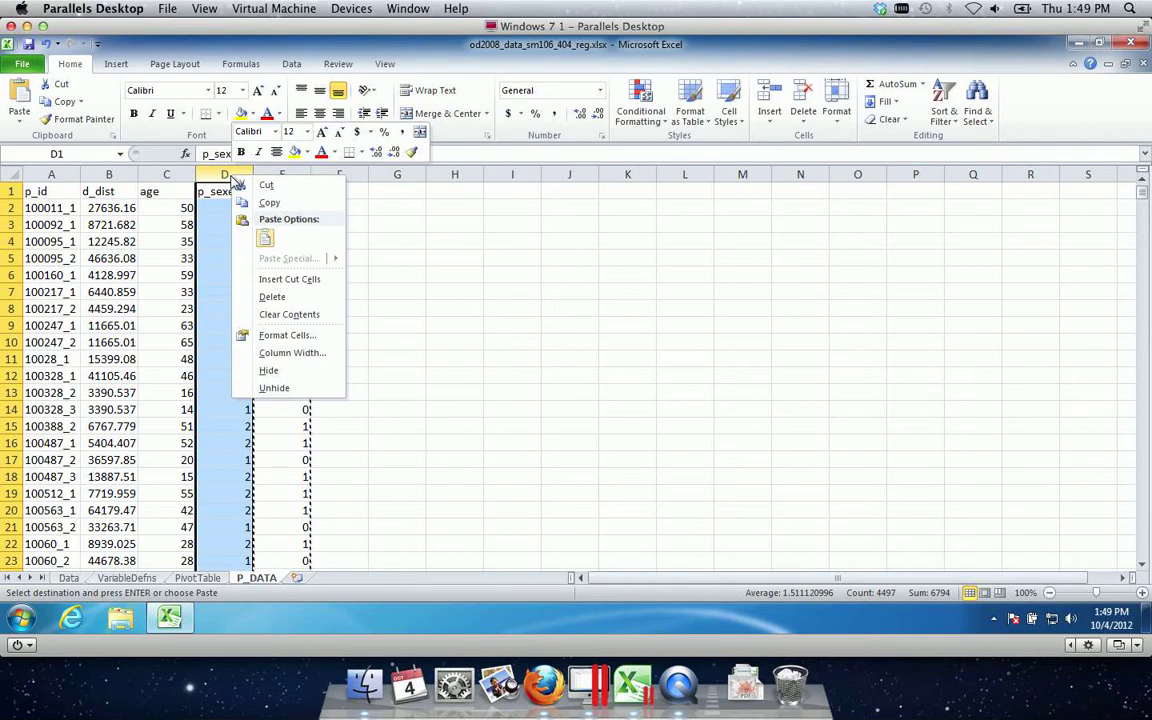
pyautogui.click(280, 279)
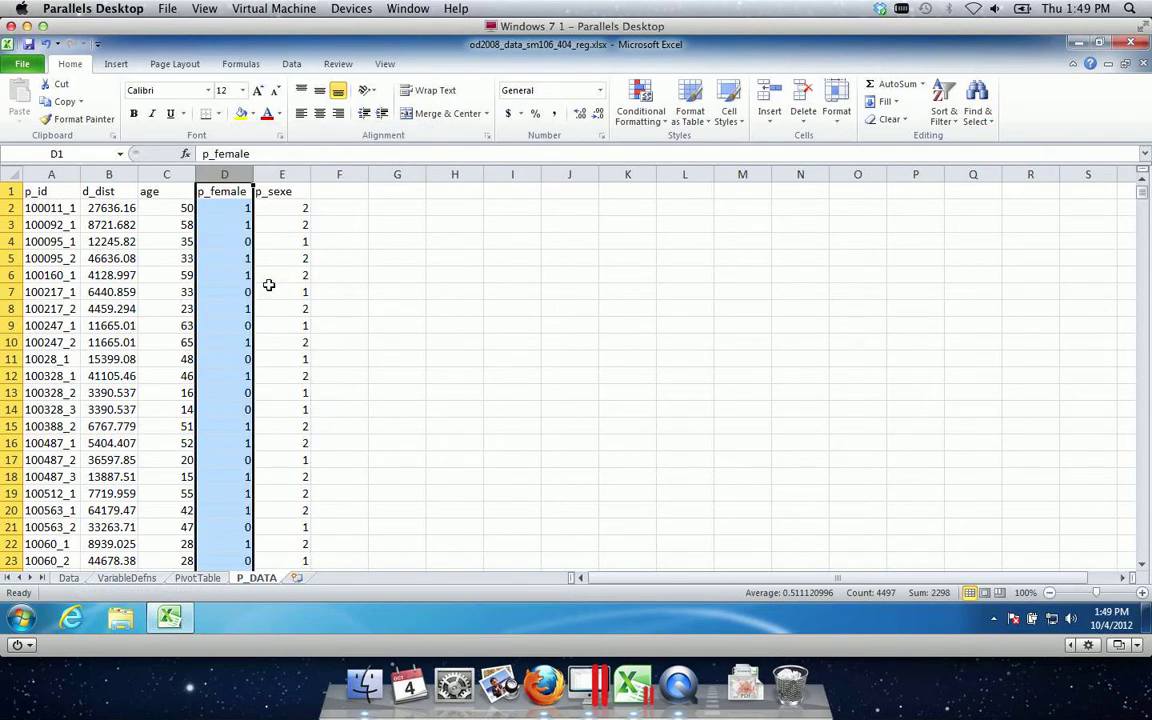
pyautogui.click(208, 212)
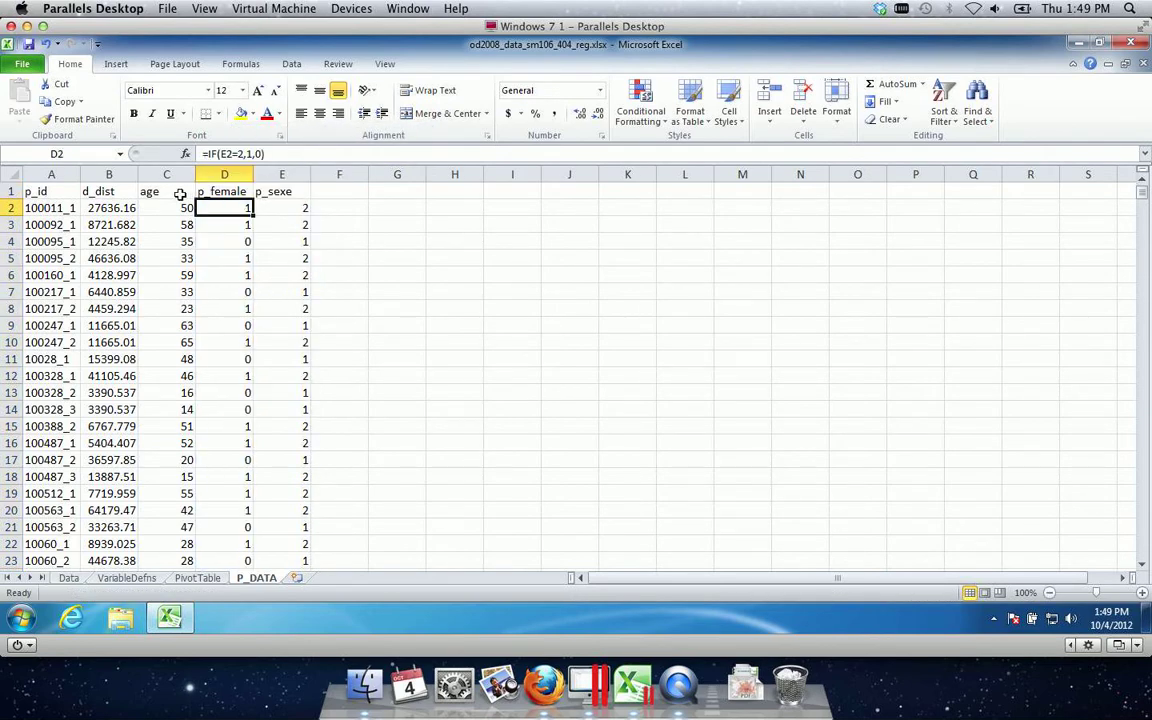
pyautogui.click(176, 193)
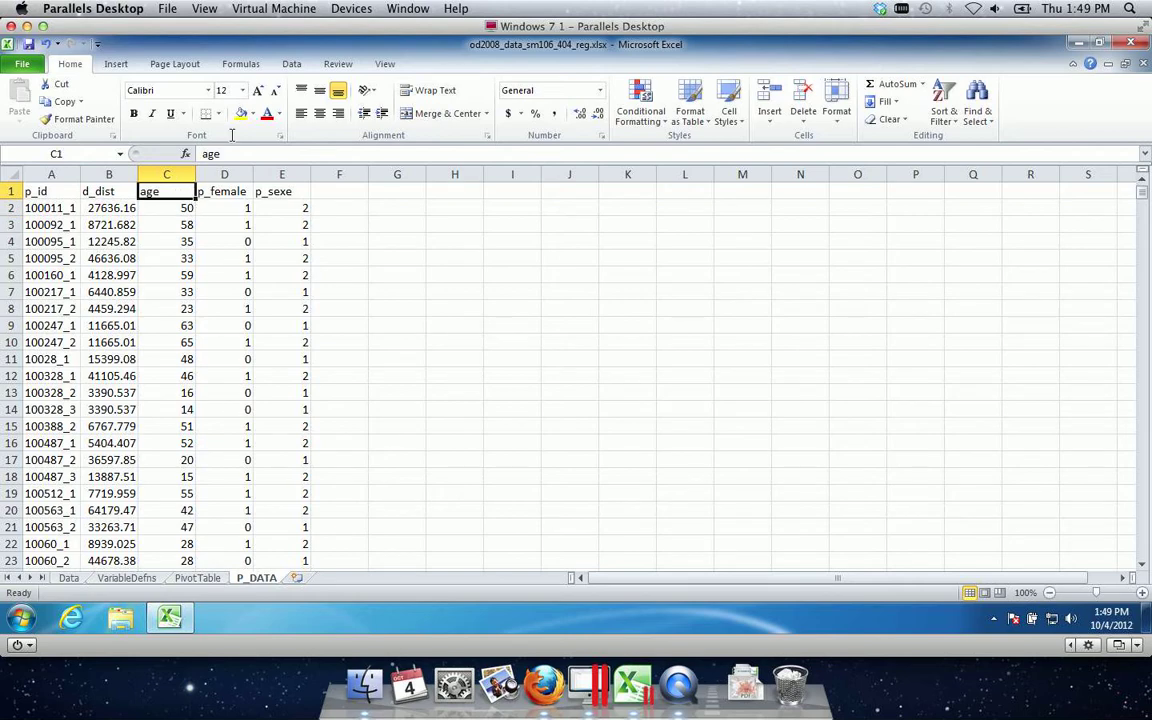
# - Start the Regression tool from the Data Analysis tools
pyautogui.click(292, 64)
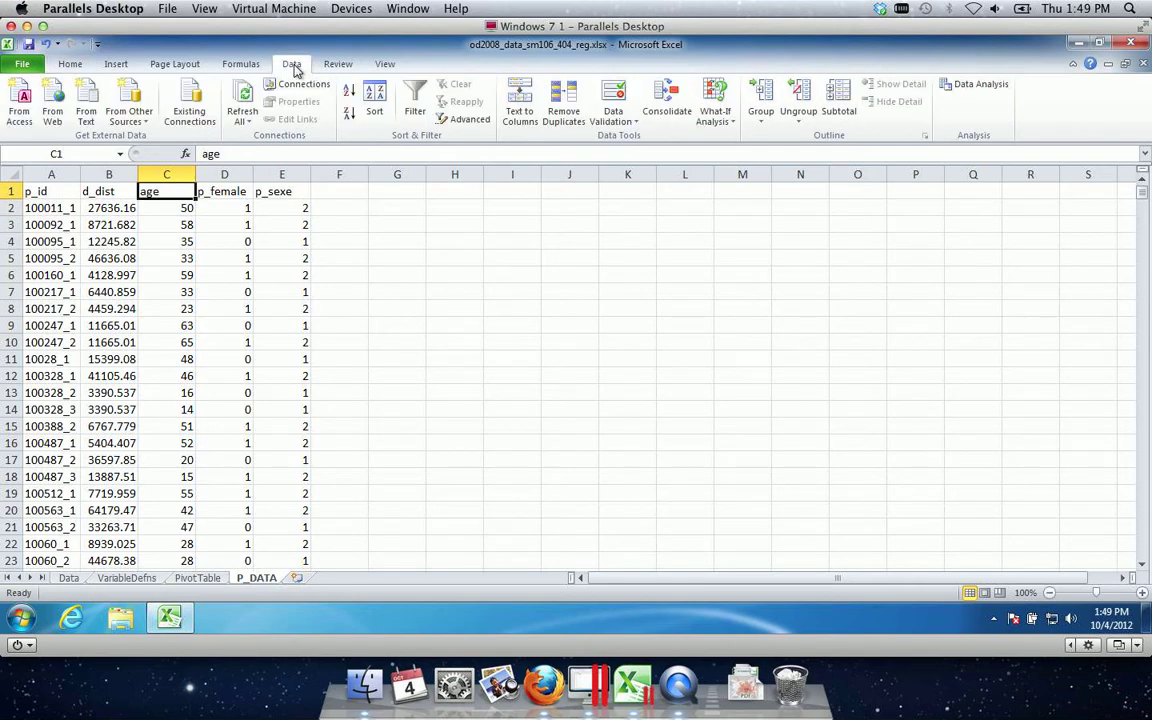
pyautogui.press('super+Tab')
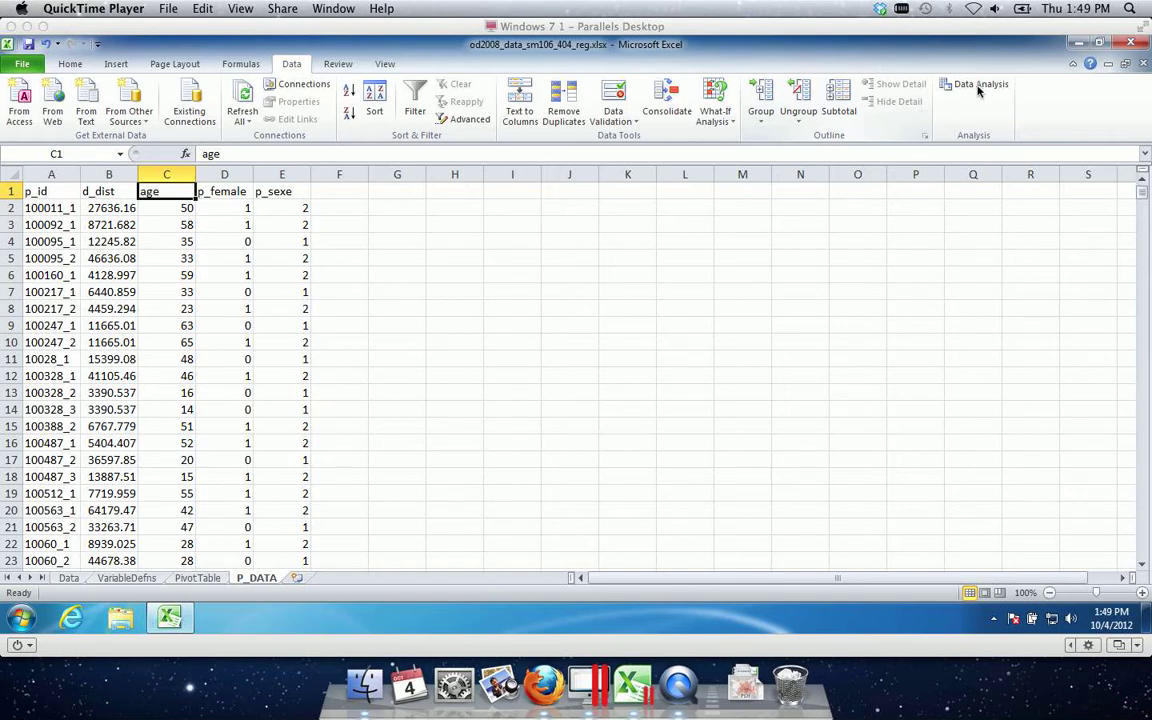
pyautogui.click(979, 86)
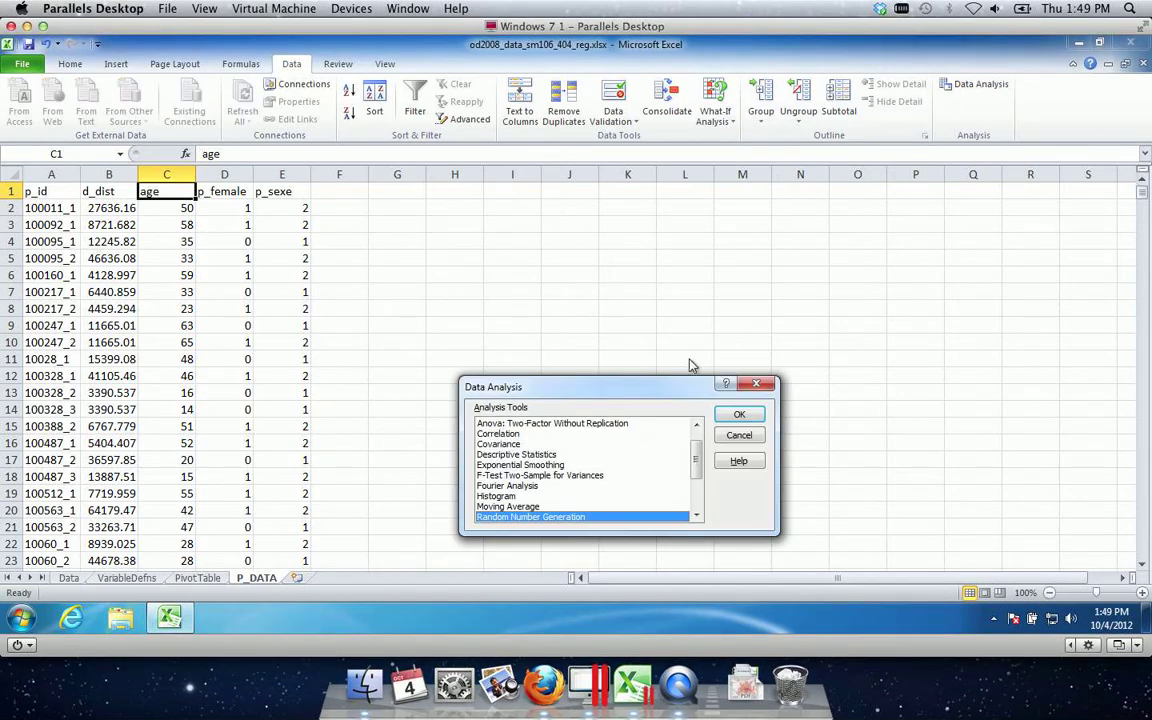
pyautogui.moveTo(655, 402); pyautogui.dragTo(636, 308)
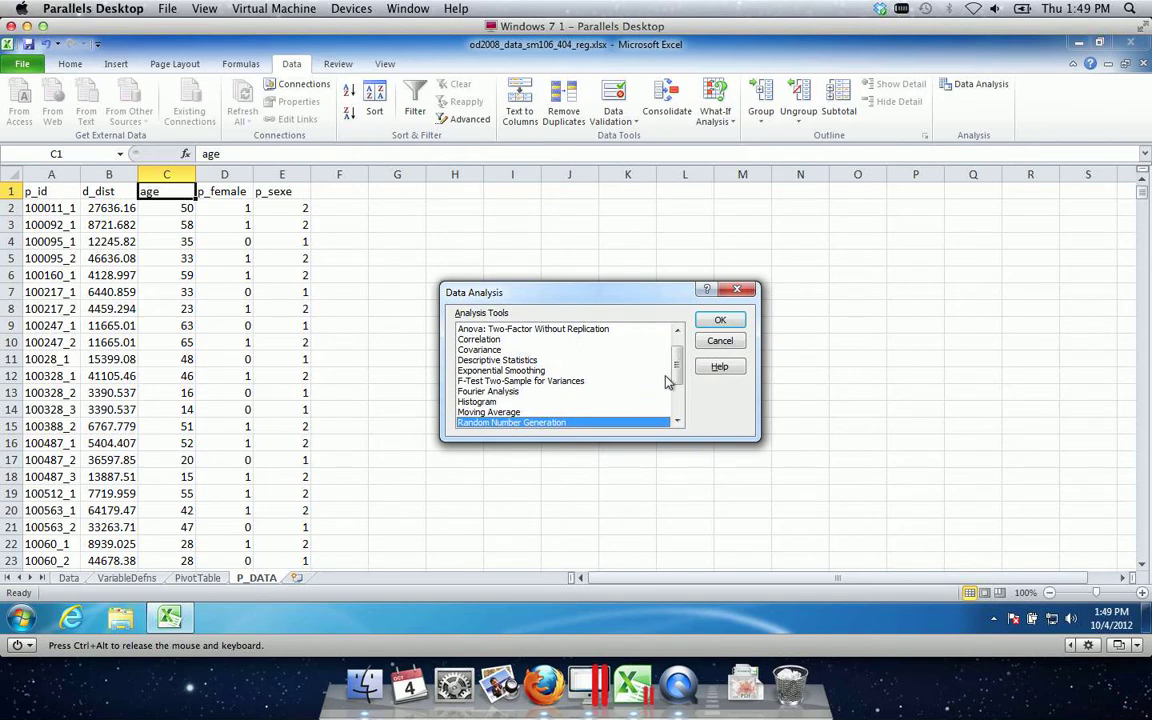
pyautogui.moveTo(678, 370); pyautogui.dragTo(677, 378)
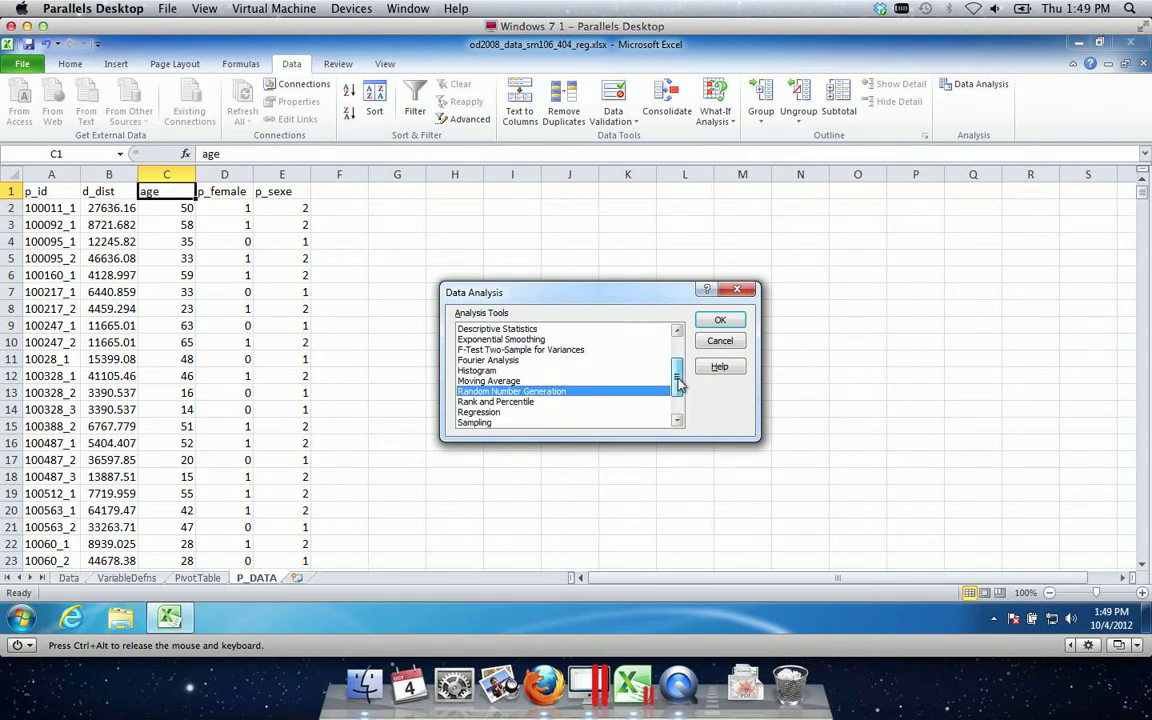
pyautogui.click(518, 413)
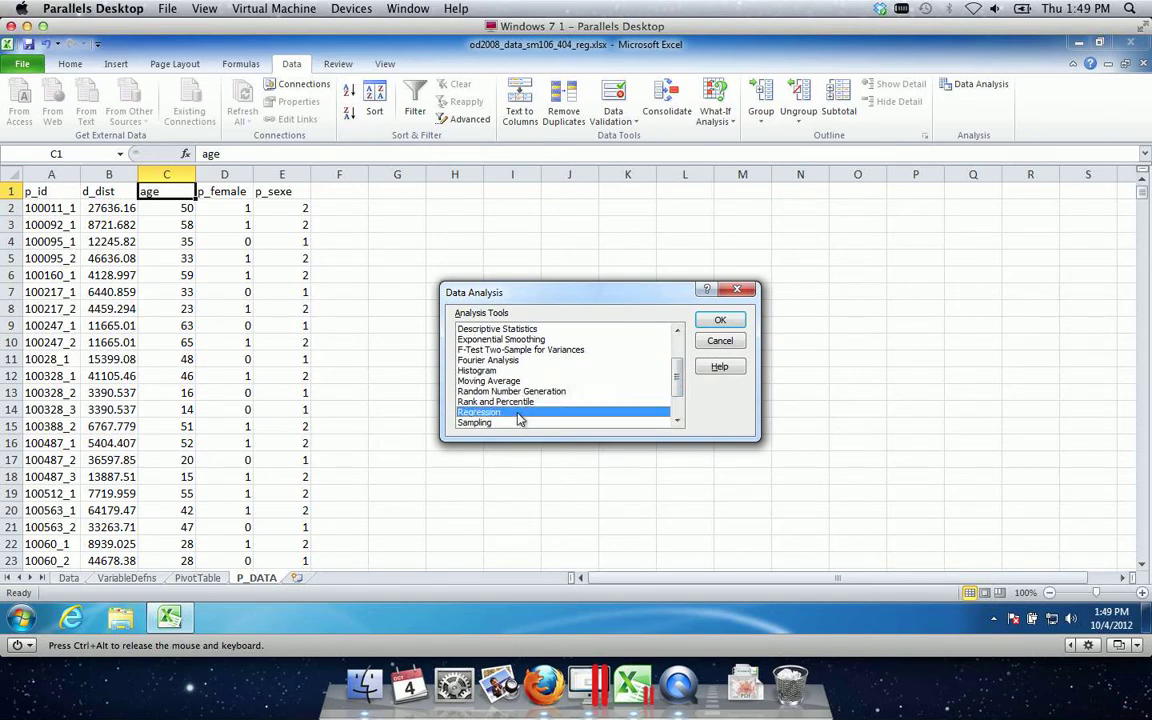
pyautogui.click(720, 321)
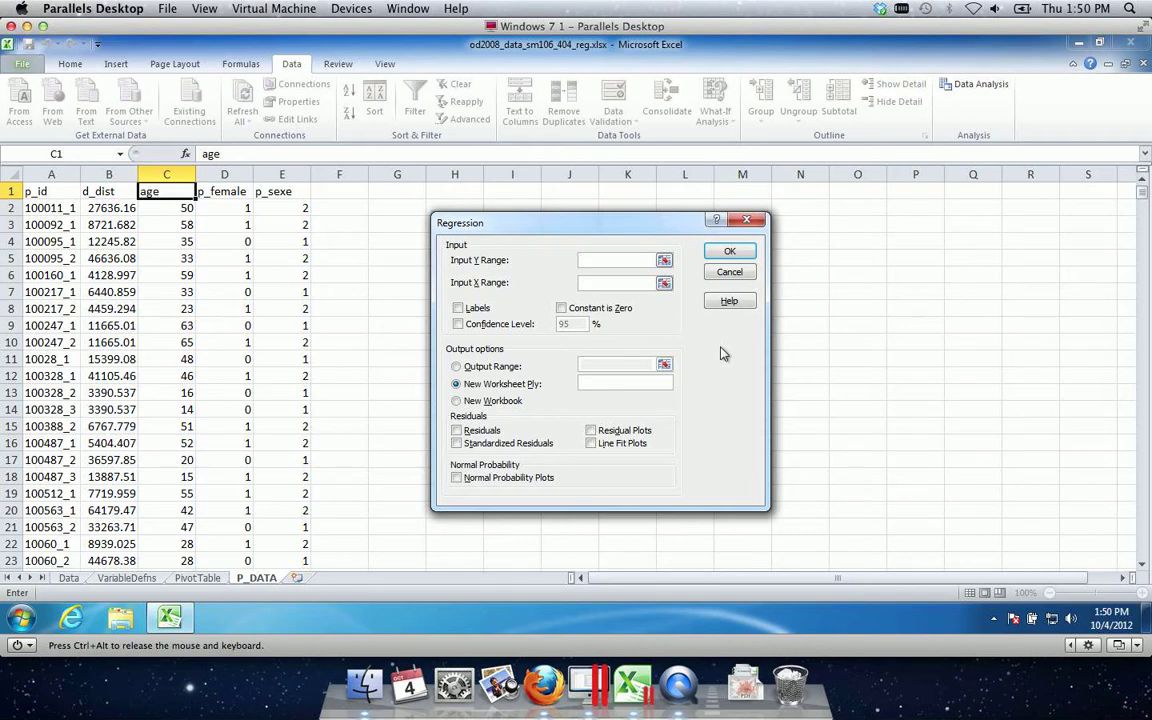
# - Select the d_dist column from its header cell B1 down through the data rows as the regression's Input Y Range
pyautogui.click(664, 261)
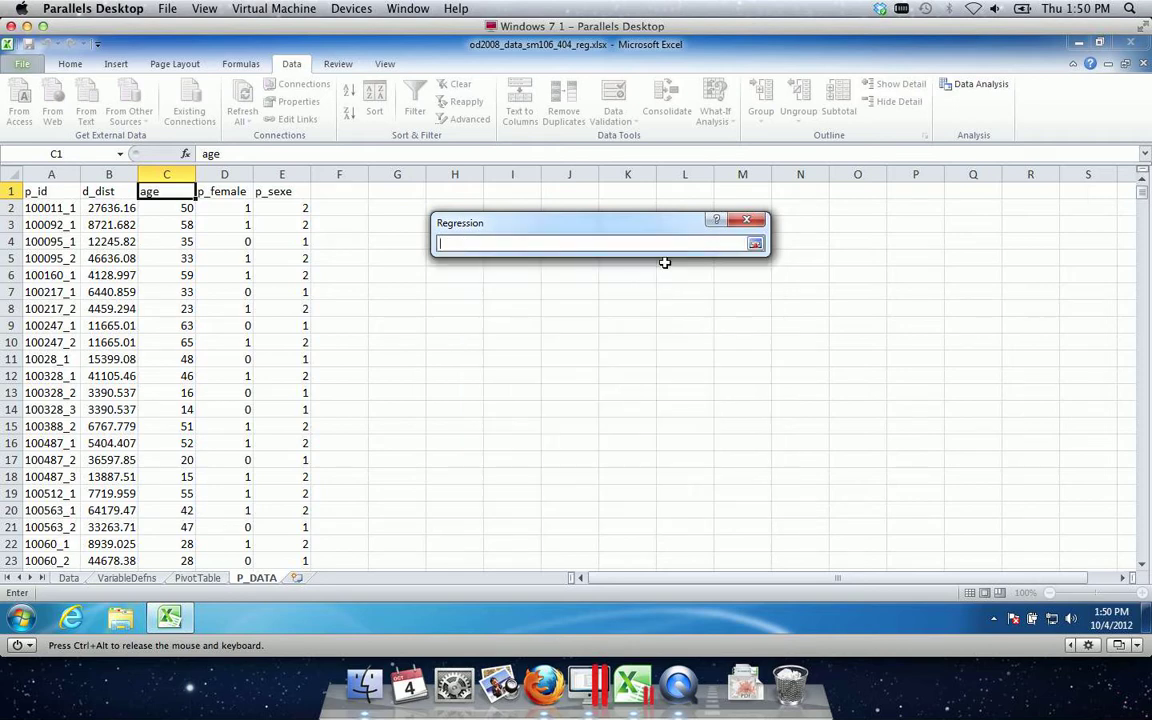
pyautogui.click(100, 194)
pyautogui.hotkey('shift', 'Down')
pyautogui.hotkey('shift', 'Down')
pyautogui.hotkey('shift', 'Down')
pyautogui.hotkey('shift', 'Down')
pyautogui.hotkey('shift', 'Down')
pyautogui.hotkey('shift', 'Down')
pyautogui.hotkey('shift', 'Down')
pyautogui.hotkey('shift', 'Down')
pyautogui.hotkey('shift', 'Down')
pyautogui.hotkey('shift', 'Down')
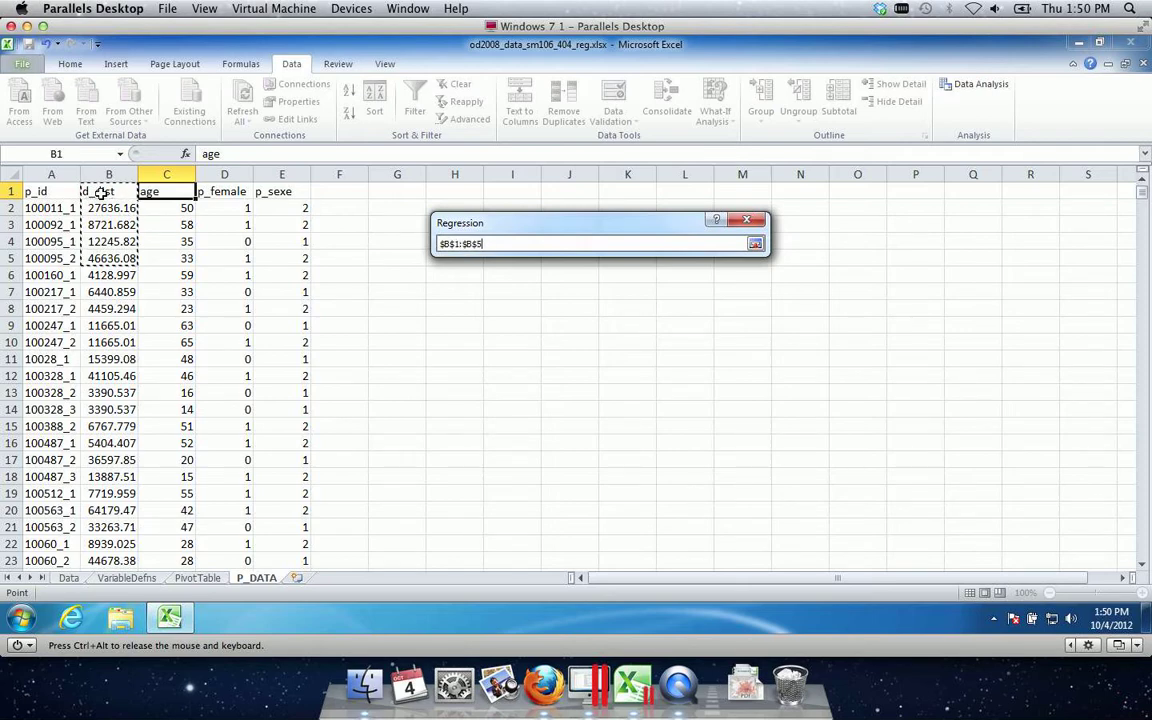
pyautogui.hotkey('shift', 'Down')
pyautogui.hotkey('shift', 'Down')
pyautogui.hotkey('shift', 'Down')
pyautogui.hotkey('shift', 'Down')
pyautogui.hotkey('shift', 'Down')
pyautogui.hotkey('shift', 'Down')
pyautogui.hotkey('shift', 'Down')
pyautogui.hotkey('shift', 'Down')
pyautogui.hotkey('shift', 'Down')
pyautogui.hotkey('shift', 'Down')
pyautogui.hotkey('shift', 'Down')
pyautogui.hotkey('shift', 'Down')
pyautogui.hotkey('shift', 'Down')
pyautogui.hotkey('shift', 'Down')
pyautogui.hotkey('shift', 'Down')
pyautogui.hotkey('shift', 'Down')
pyautogui.hotkey('shift', 'Down')
pyautogui.hotkey('shift', 'Down')
pyautogui.hotkey('shift', 'Down')
pyautogui.hotkey('shift', 'Down')
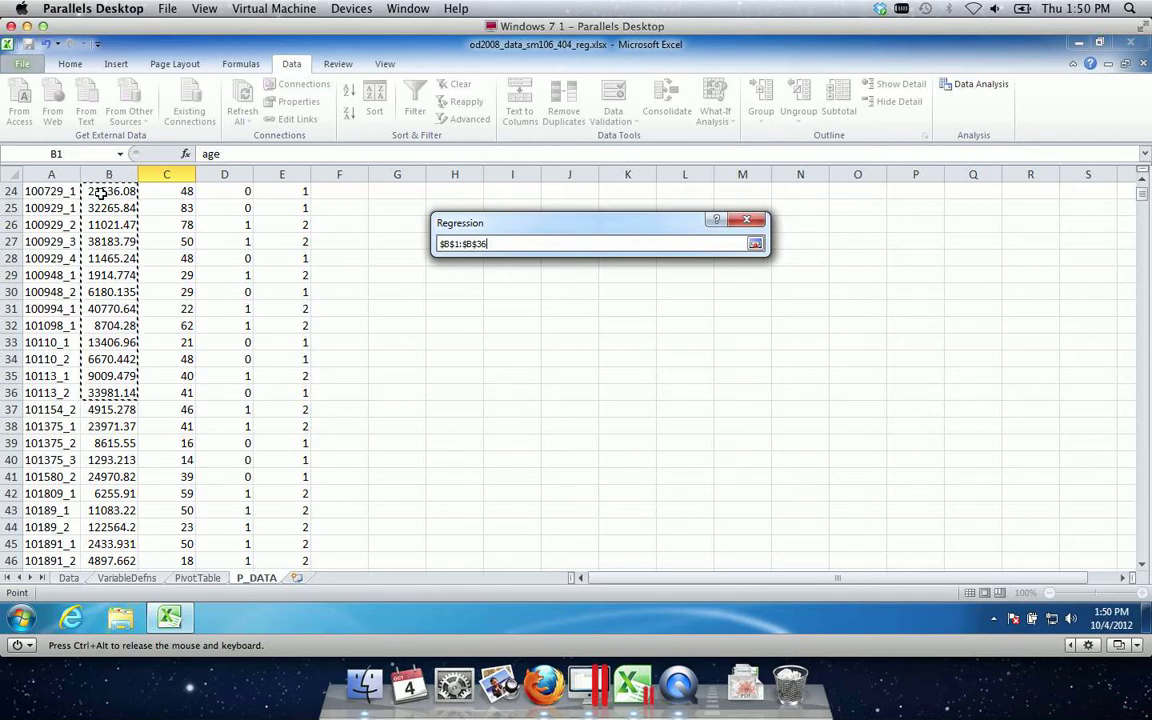
pyautogui.hotkey('shift', 'Down')
pyautogui.hotkey('shift', 'Down')
pyautogui.hotkey('shift', 'Down')
pyautogui.hotkey('shift', 'Down')
pyautogui.hotkey('shift', 'Down')
pyautogui.hotkey('shift', 'Down')
pyautogui.hotkey('shift', 'Down')
pyautogui.hotkey('shift', 'Down')
pyautogui.hotkey('shift', 'Down')
pyautogui.hotkey('shift', 'Down')
pyautogui.hotkey('shift', 'Down')
pyautogui.hotkey('shift', 'Down')
pyautogui.hotkey('shift', 'Down')
pyautogui.hotkey('shift', 'Down')
pyautogui.hotkey('shift', 'Down')
pyautogui.hotkey('shift', 'Down')
pyautogui.hotkey('shift', 'Down')
pyautogui.hotkey('shift', 'Down')
pyautogui.hotkey('shift', 'Down')
pyautogui.hotkey('shift', 'Down')
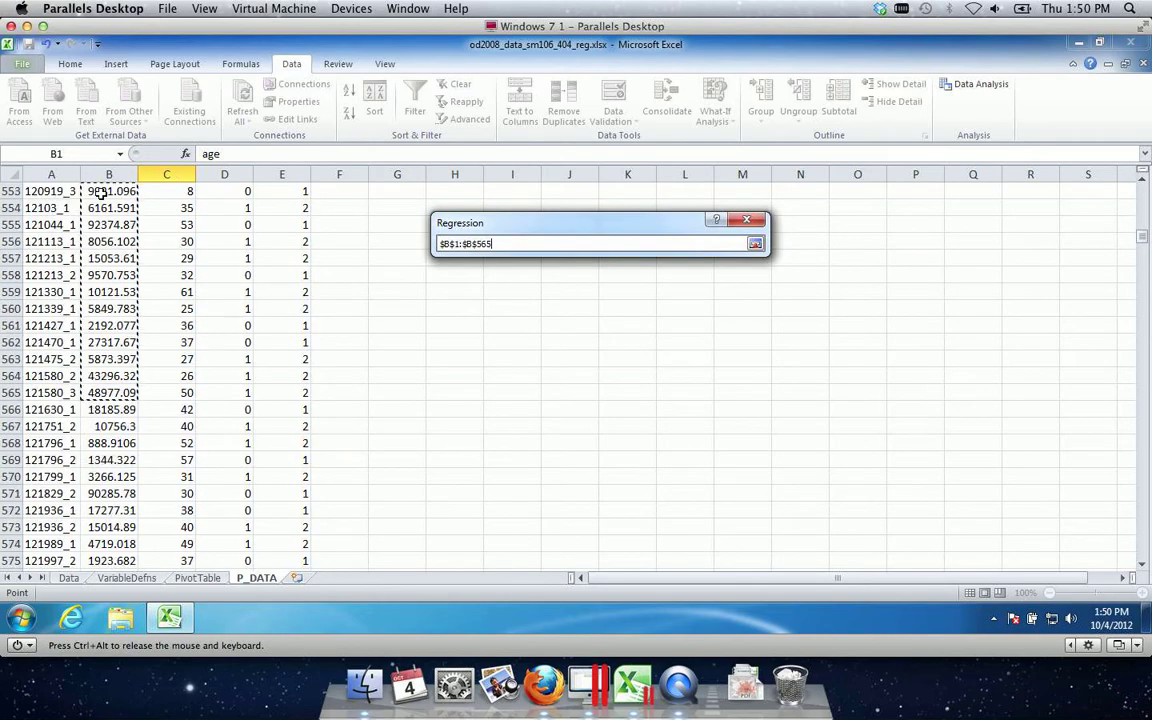
pyautogui.hotkey('shift', 'Down')
pyautogui.hotkey('shift', 'Down')
pyautogui.hotkey('shift', 'Down')
pyautogui.hotkey('shift', 'Down')
pyautogui.hotkey('shift', 'Down')
pyautogui.hotkey('shift', 'Down')
pyautogui.hotkey('shift', 'Down')
pyautogui.hotkey('shift', 'Down')
pyautogui.hotkey('shift', 'Down')
pyautogui.hotkey('shift', 'Down')
pyautogui.hotkey('shift', 'Down')
pyautogui.hotkey('shift', 'Down')
pyautogui.hotkey('shift', 'Down')
pyautogui.hotkey('shift', 'Down')
pyautogui.hotkey('shift', 'Down')
pyautogui.hotkey('shift', 'Down')
pyautogui.hotkey('shift', 'Down')
pyautogui.hotkey('shift', 'Down')
pyautogui.hotkey('shift', 'Down')
pyautogui.hotkey('shift', 'Down')
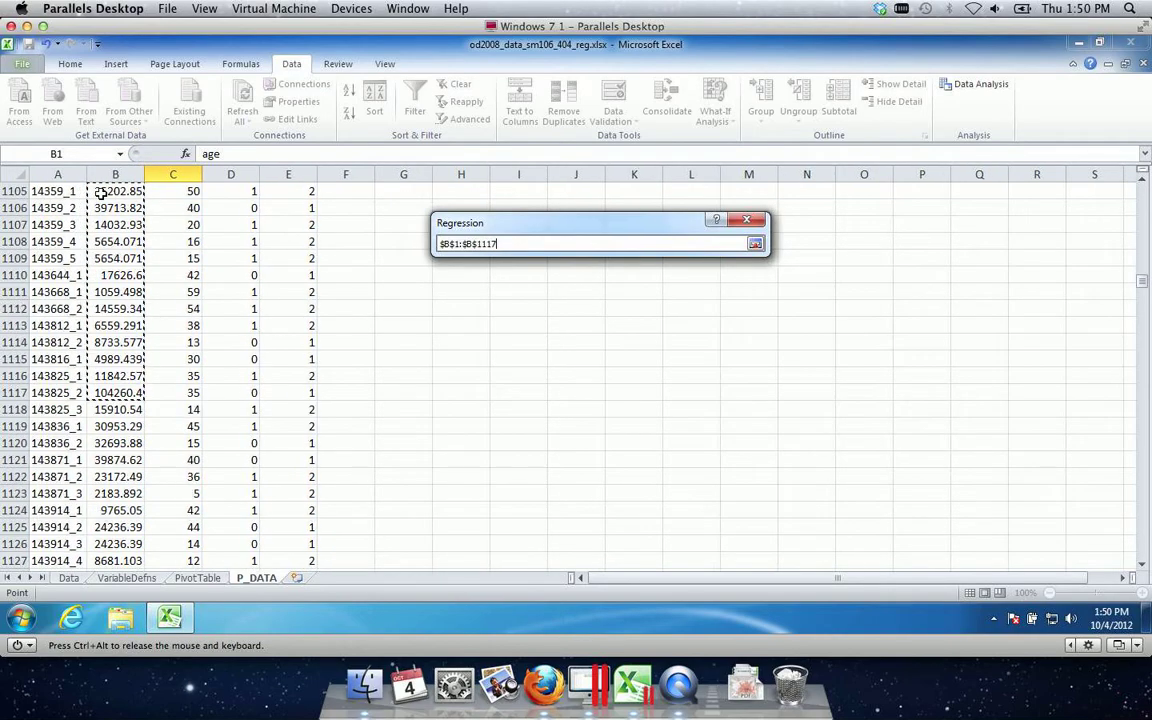
pyautogui.hotkey('shift', 'Down')
pyautogui.hotkey('shift', 'Down')
pyautogui.hotkey('shift', 'Down')
pyautogui.hotkey('shift', 'Down')
pyautogui.hotkey('shift', 'Down')
pyautogui.hotkey('shift', 'Down')
pyautogui.hotkey('shift', 'Down')
pyautogui.hotkey('shift', 'Down')
pyautogui.hotkey('shift', 'Down')
pyautogui.hotkey('shift', 'Down')
pyautogui.hotkey('shift', 'Down')
pyautogui.hotkey('shift', 'Down')
pyautogui.hotkey('shift', 'Down')
pyautogui.hotkey('shift', 'Down')
pyautogui.hotkey('shift', 'Down')
pyautogui.hotkey('shift', 'Down')
pyautogui.hotkey('shift', 'Down')
pyautogui.hotkey('shift', 'Down')
pyautogui.hotkey('shift', 'Down')
pyautogui.hotkey('shift', 'Down')
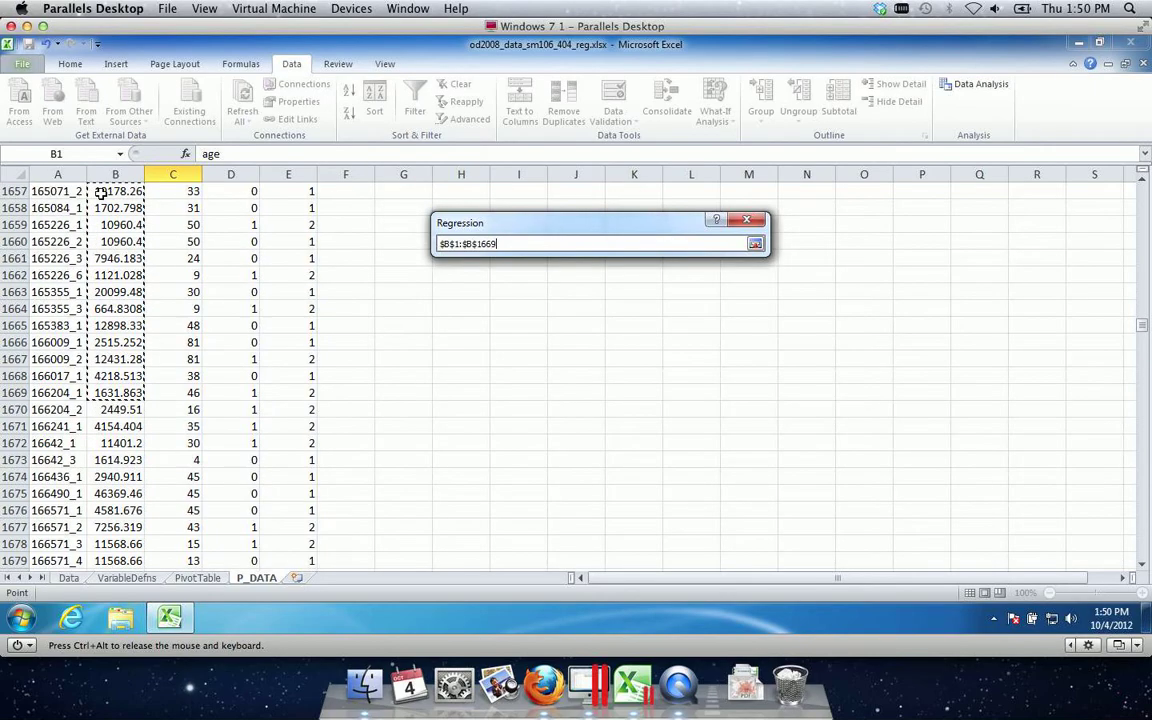
pyautogui.hotkey('shift', 'Down')
pyautogui.hotkey('shift', 'Down')
pyautogui.hotkey('shift', 'Down')
pyautogui.hotkey('shift', 'Down')
pyautogui.hotkey('shift', 'Down')
pyautogui.hotkey('shift', 'Down')
pyautogui.hotkey('shift', 'Down')
pyautogui.hotkey('shift', 'Down')
pyautogui.hotkey('shift', 'Down')
pyautogui.hotkey('shift', 'Down')
pyautogui.hotkey('shift', 'Down')
pyautogui.hotkey('shift', 'Down')
pyautogui.hotkey('shift', 'Down')
pyautogui.hotkey('shift', 'Down')
pyautogui.hotkey('shift', 'Down')
pyautogui.hotkey('shift', 'Down')
pyautogui.hotkey('shift', 'Down')
pyautogui.hotkey('shift', 'Down')
pyautogui.hotkey('shift', 'Down')
pyautogui.hotkey('shift', 'Down')
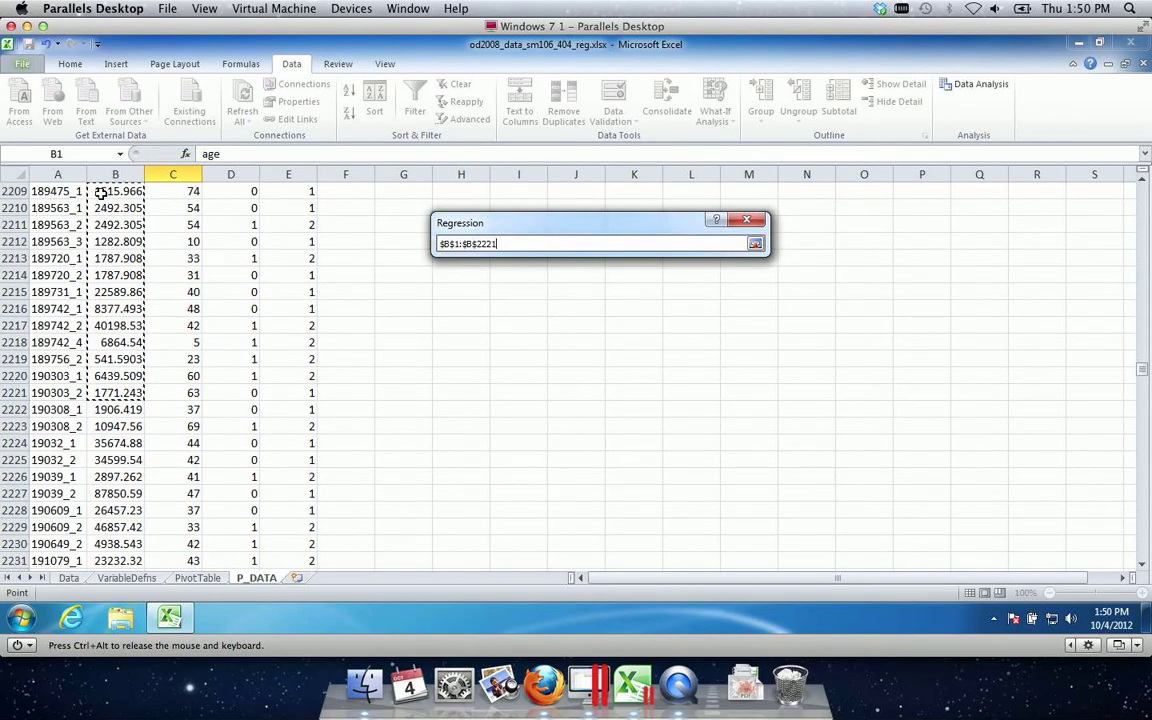
pyautogui.hotkey('shift', 'Down')
pyautogui.hotkey('shift', 'Down')
pyautogui.hotkey('shift', 'Down')
pyautogui.hotkey('shift', 'Down')
pyautogui.hotkey('shift', 'Down')
pyautogui.hotkey('shift', 'Down')
pyautogui.hotkey('shift', 'Down')
pyautogui.hotkey('shift', 'Down')
pyautogui.hotkey('shift', 'Down')
pyautogui.hotkey('shift', 'Down')
pyautogui.hotkey('shift', 'Down')
pyautogui.hotkey('shift', 'Down')
pyautogui.hotkey('shift', 'Down')
pyautogui.hotkey('shift', 'Down')
pyautogui.hotkey('shift', 'Down')
pyautogui.hotkey('shift', 'Down')
pyautogui.hotkey('shift', 'Down')
pyautogui.hotkey('shift', 'Down')
pyautogui.hotkey('shift', 'Down')
pyautogui.hotkey('shift', 'Down')
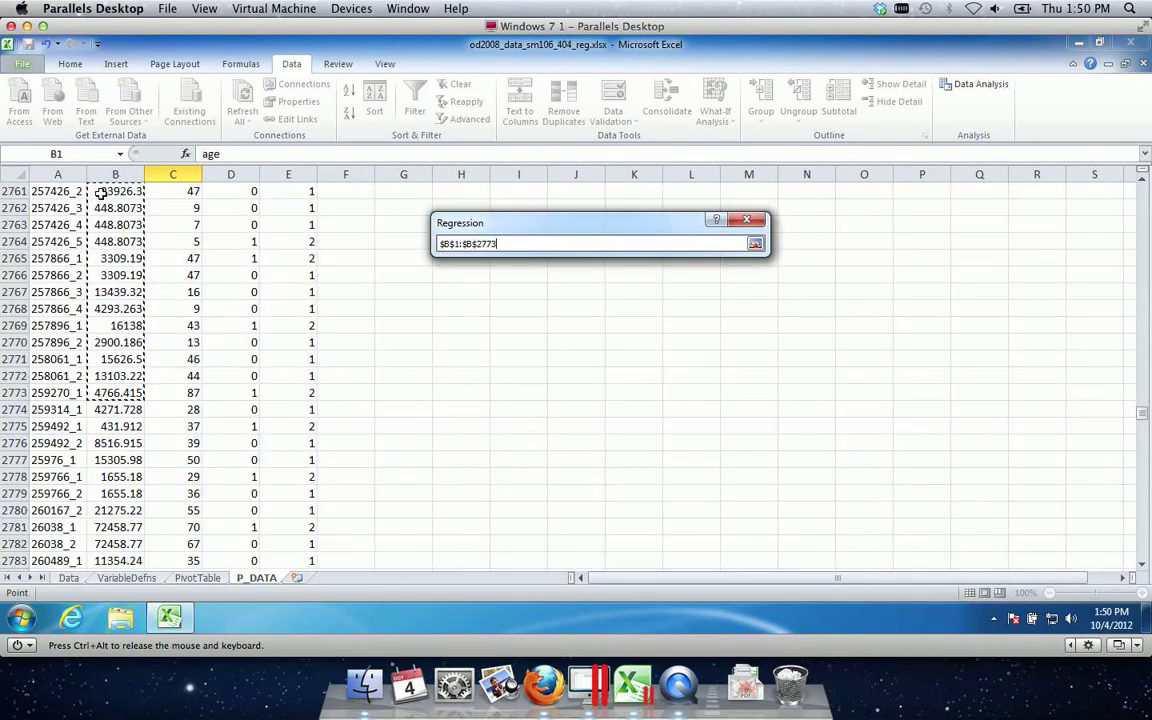
pyautogui.hotkey('shift', 'Down')
pyautogui.hotkey('shift', 'Down')
pyautogui.hotkey('shift', 'Down')
pyautogui.hotkey('shift', 'Down')
pyautogui.hotkey('shift', 'Down')
pyautogui.hotkey('shift', 'Down')
pyautogui.hotkey('shift', 'Down')
pyautogui.hotkey('shift', 'Down')
pyautogui.hotkey('shift', 'Down')
pyautogui.hotkey('shift', 'Down')
pyautogui.hotkey('shift', 'Down')
pyautogui.hotkey('shift', 'Down')
pyautogui.hotkey('shift', 'Down')
pyautogui.hotkey('shift', 'Down')
pyautogui.hotkey('shift', 'Down')
pyautogui.hotkey('shift', 'Down')
pyautogui.hotkey('shift', 'Down')
pyautogui.hotkey('shift', 'Down')
pyautogui.hotkey('shift', 'Down')
pyautogui.hotkey('shift', 'Down')
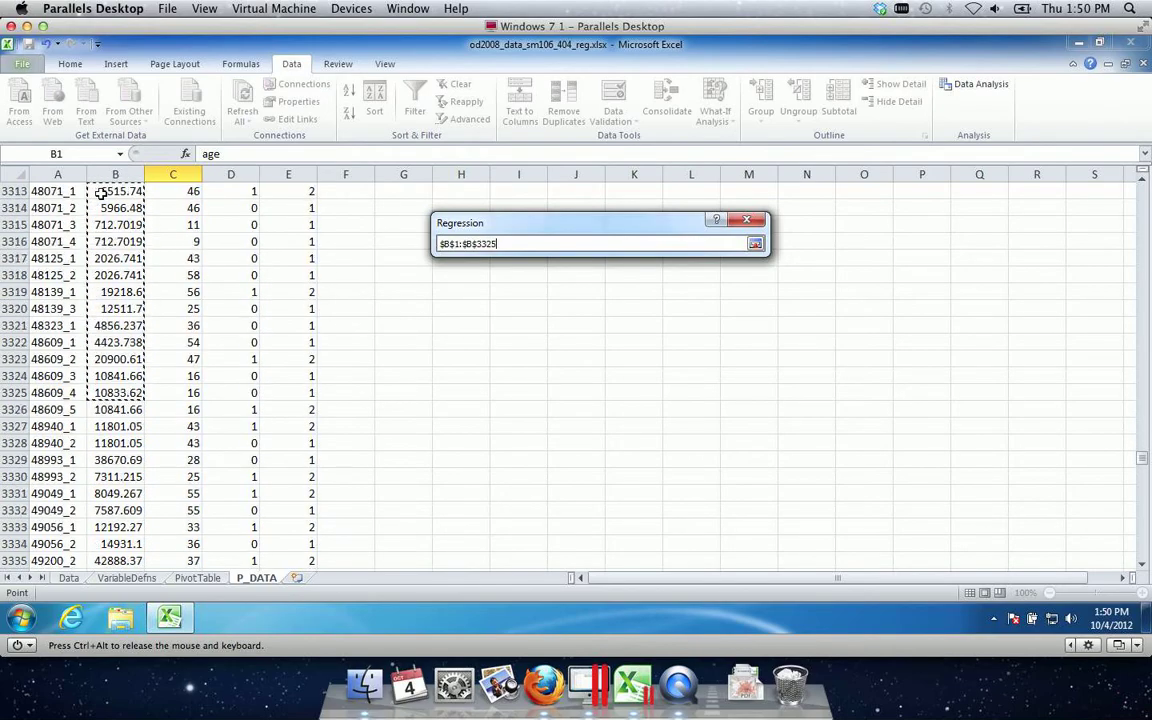
# - Extend the Input Y Range down to the last data row, $B$1:$B$4497, and mark the ranges as including labels
pyautogui.hotkey('shift', 'Down')
pyautogui.hotkey('shift', 'Down')
pyautogui.hotkey('shift', 'Down')
pyautogui.hotkey('shift', 'Down')
pyautogui.hotkey('shift', 'Down')
pyautogui.hotkey('shift', 'Down')
pyautogui.hotkey('shift', 'Down')
pyautogui.hotkey('shift', 'Down')
pyautogui.hotkey('shift', 'Down')
pyautogui.hotkey('shift', 'Down')
pyautogui.hotkey('shift', 'Down')
pyautogui.hotkey('shift', 'Down')
pyautogui.hotkey('shift', 'Down')
pyautogui.hotkey('shift', 'Down')
pyautogui.hotkey('shift', 'Down')
pyautogui.hotkey('shift', 'Down')
pyautogui.hotkey('shift', 'Down')
pyautogui.hotkey('shift', 'Down')
pyautogui.hotkey('shift', 'Down')
pyautogui.hotkey('shift', 'Down')
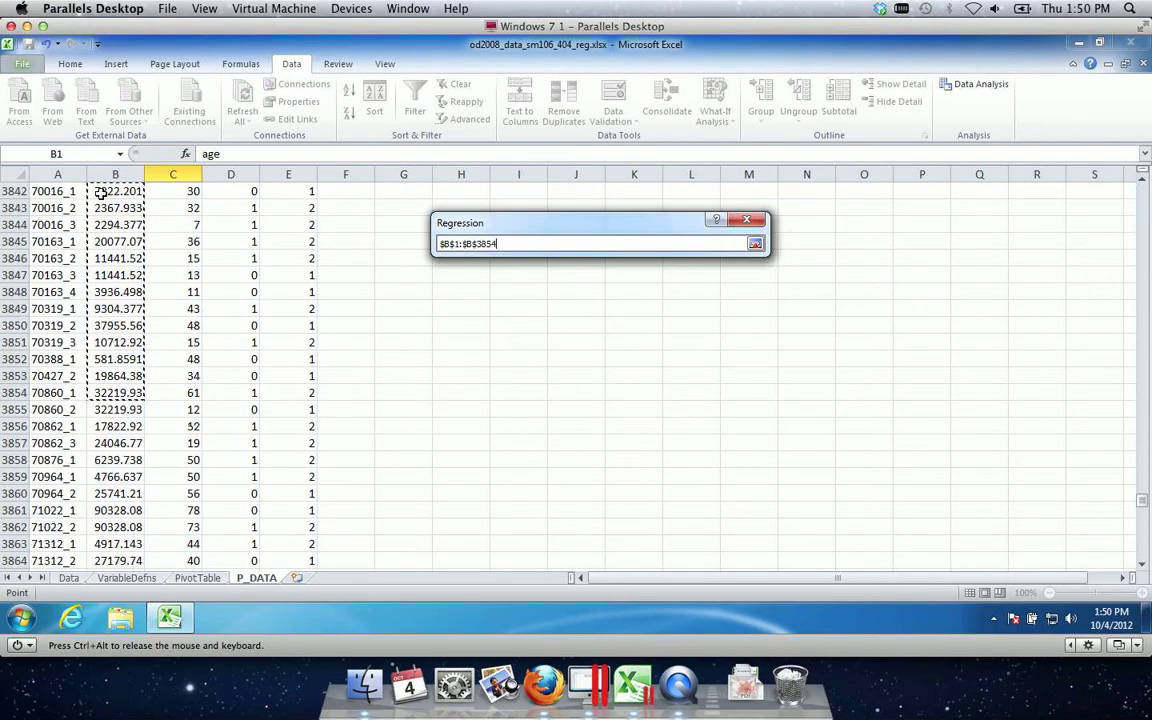
pyautogui.hotkey('shift', 'Down')
pyautogui.hotkey('shift', 'Down')
pyautogui.hotkey('shift', 'Down')
pyautogui.hotkey('shift', 'Down')
pyautogui.hotkey('shift', 'Down')
pyautogui.hotkey('shift', 'Down')
pyautogui.hotkey('shift', 'Down')
pyautogui.hotkey('shift', 'Down')
pyautogui.hotkey('shift', 'Down')
pyautogui.hotkey('shift', 'Down')
pyautogui.hotkey('shift', 'Down')
pyautogui.hotkey('shift', 'Down')
pyautogui.hotkey('shift', 'Down')
pyautogui.hotkey('shift', 'Down')
pyautogui.hotkey('shift', 'Down')
pyautogui.hotkey('shift', 'Down')
pyautogui.hotkey('shift', 'Down')
pyautogui.hotkey('shift', 'Down')
pyautogui.hotkey('shift', 'Down')
pyautogui.hotkey('shift', 'Down')
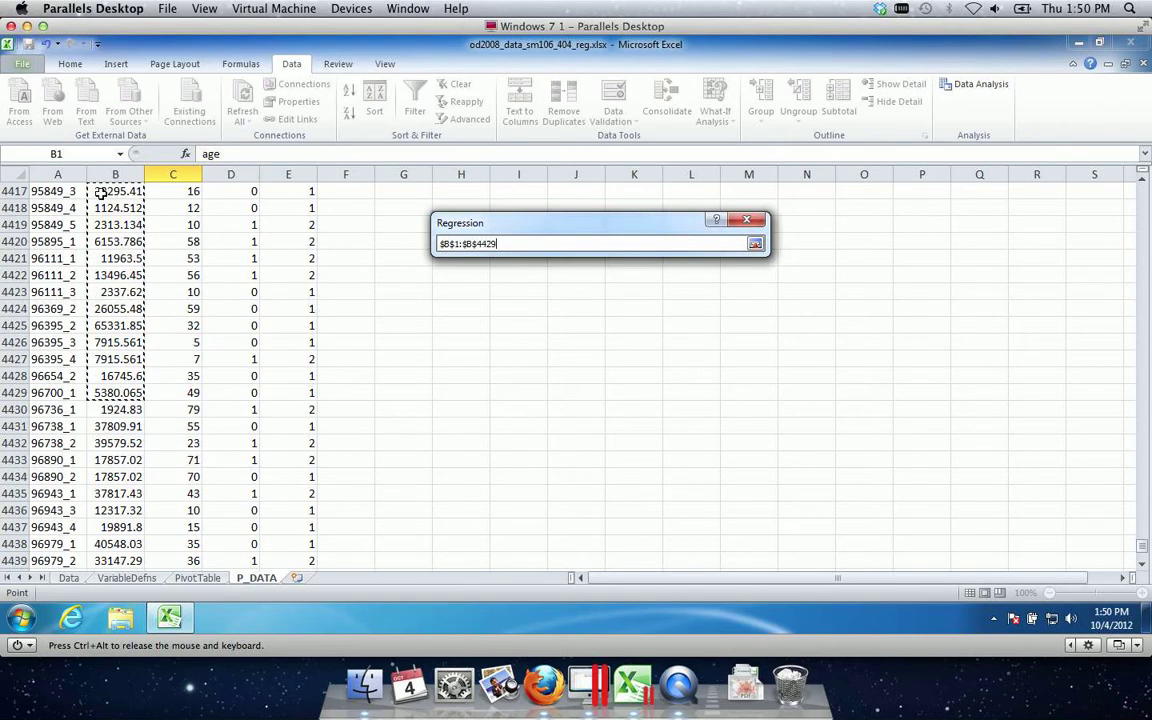
pyautogui.hotkey('shift', 'Up')
pyautogui.hotkey('shift', 'Up')
pyautogui.hotkey('shift', 'Up')
pyautogui.hotkey('shift', 'Up')
pyautogui.hotkey('shift', 'Up')
pyautogui.hotkey('shift', 'Up')
pyautogui.hotkey('shift', 'Up')
pyautogui.hotkey('shift', 'Up')
pyautogui.hotkey('shift', 'Up')
pyautogui.hotkey('shift', 'Up')
pyautogui.hotkey('shift', 'Up')
pyautogui.hotkey('shift', 'Up')
pyautogui.hotkey('shift', 'Up')
pyautogui.hotkey('shift', 'Up')
pyautogui.hotkey('shift', 'Up')
pyautogui.hotkey('shift', 'Up')
pyautogui.hotkey('shift', 'Up')
pyautogui.hotkey('shift', 'Up')
pyautogui.hotkey('shift', 'Up')
pyautogui.hotkey('shift', 'Up')
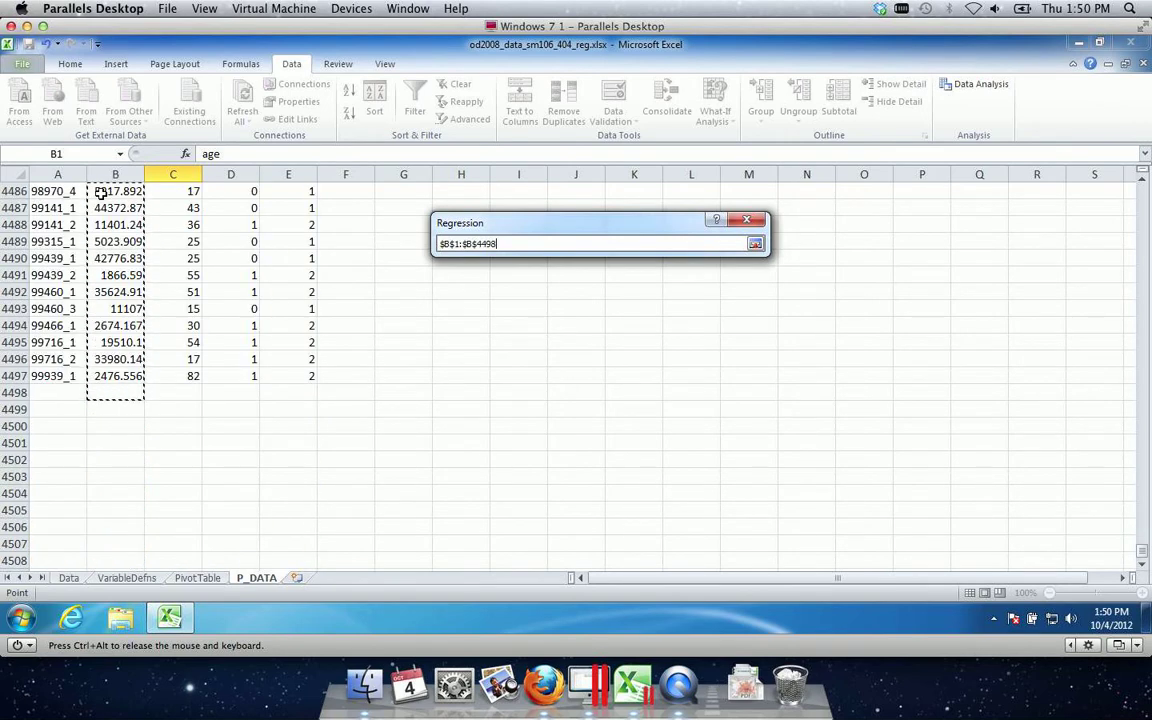
pyautogui.hotkey('shift', 'Up')
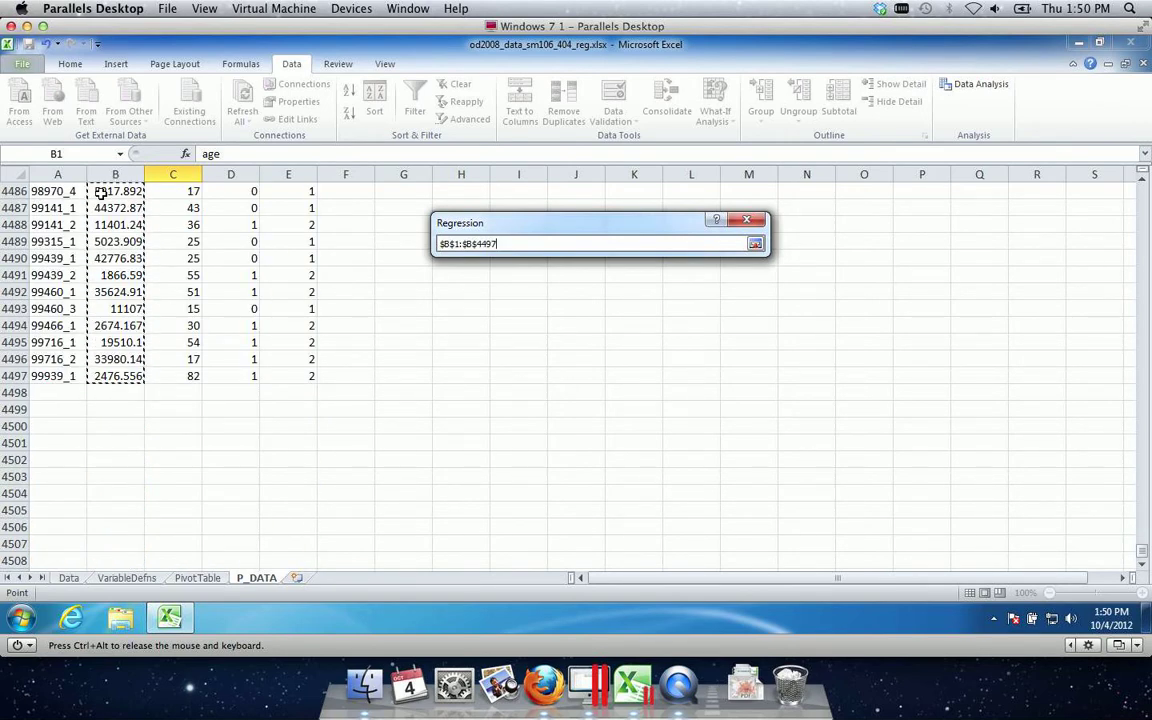
pyautogui.click(757, 246)
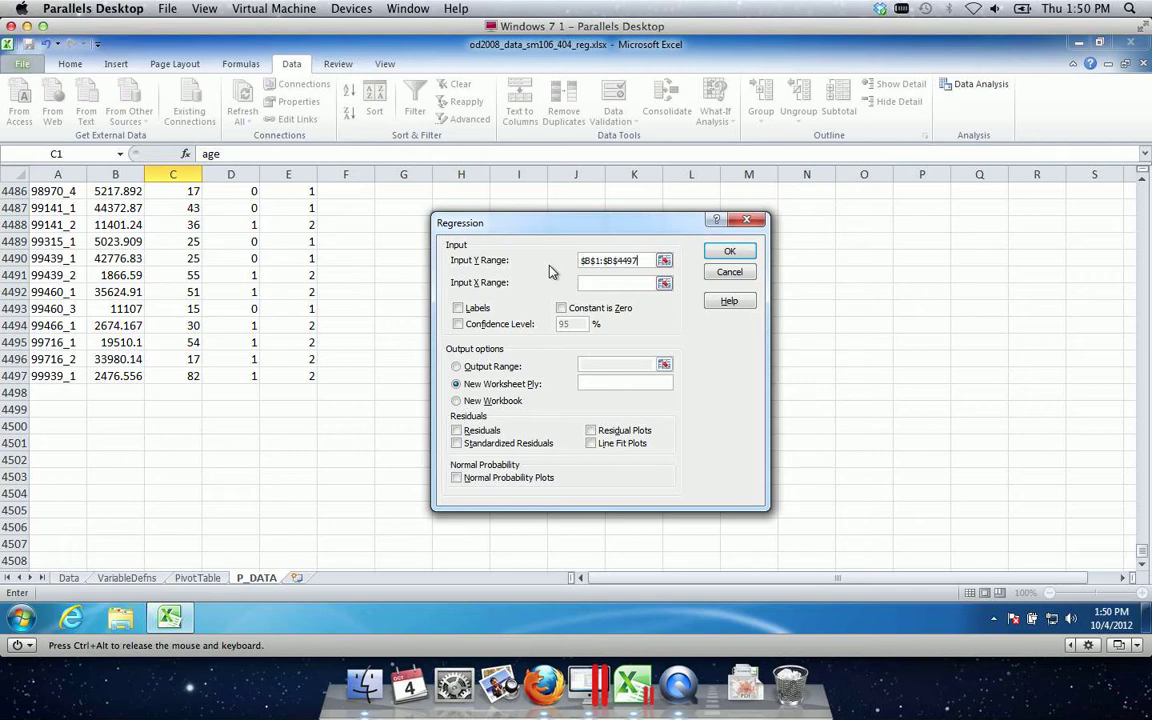
pyautogui.click(458, 309)
# - Adapt a copy of the Y range into the Input X Range $C$1:$D$4497 for age and p_female, and run the regression to a new worksheet
pyautogui.moveTo(640, 261); pyautogui.dragTo(577, 265)
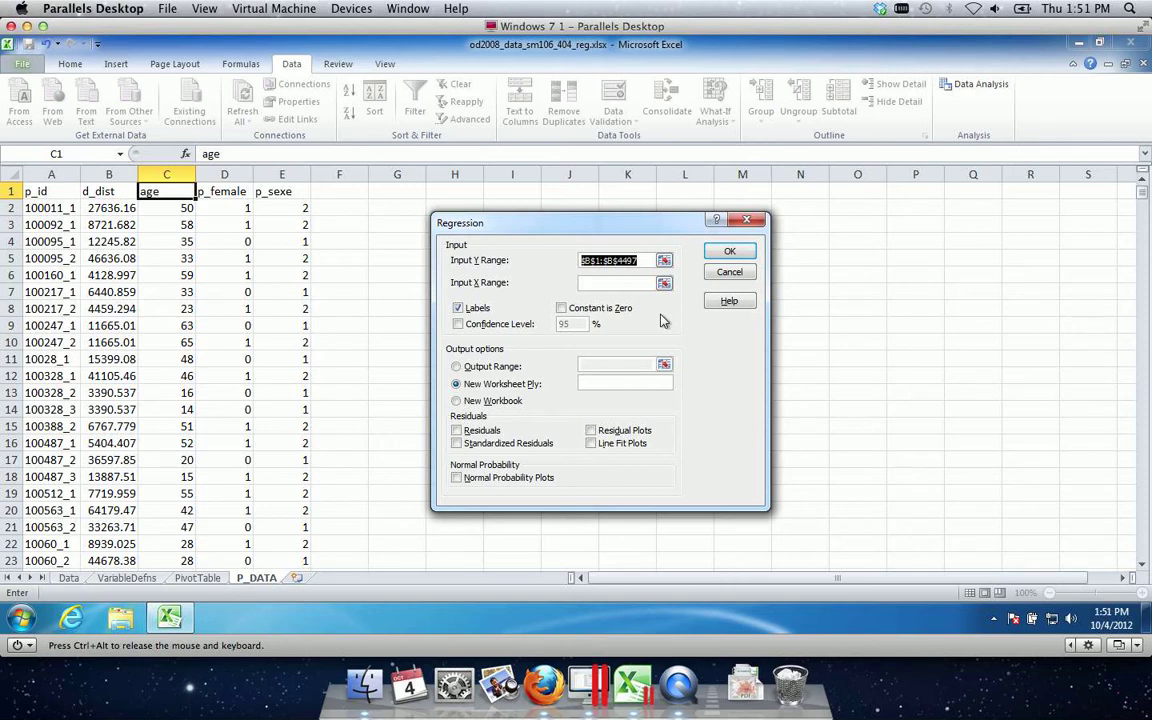
pyautogui.click(637, 284)
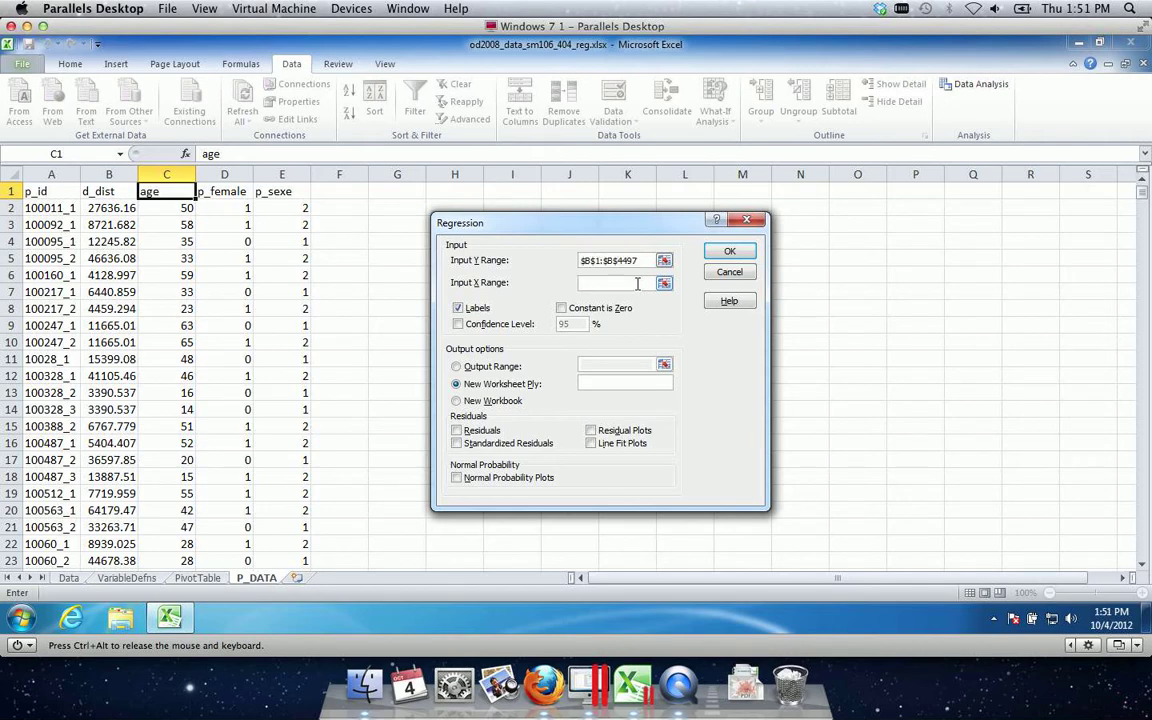
pyautogui.hotkey('ctrl', 'v')
pyautogui.press('BackSpace')
pyautogui.write('C')
pyautogui.write('D')
pyautogui.click(728, 253)
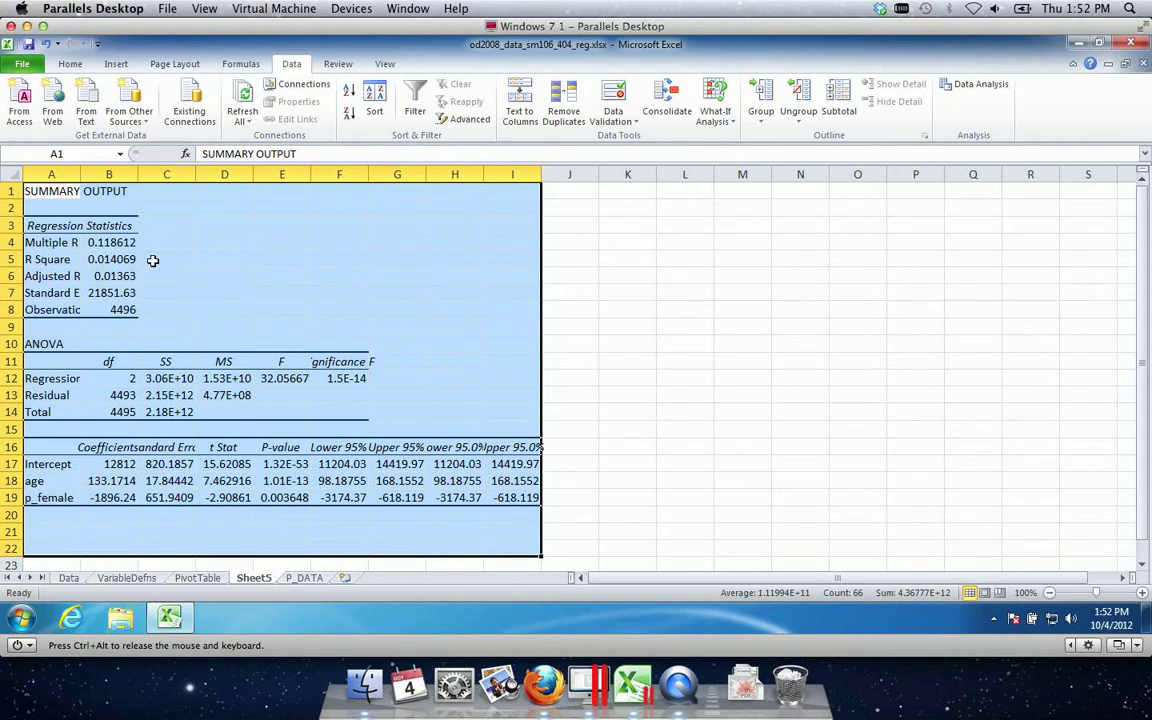
# - Examine the R Square, the intercept and predictor coefficients, and the t Stat and P-value for age in the summary output
pyautogui.click(120, 259)
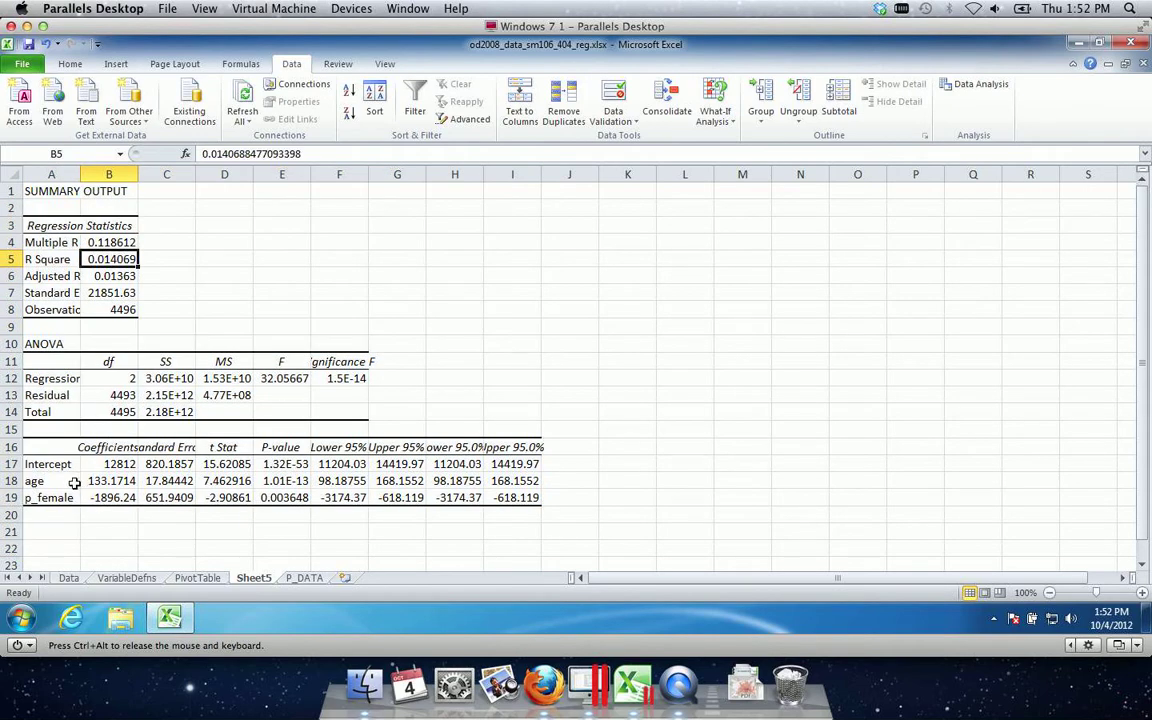
pyautogui.click(102, 465)
pyautogui.click(95, 481)
pyautogui.click(95, 498)
pyautogui.click(94, 480)
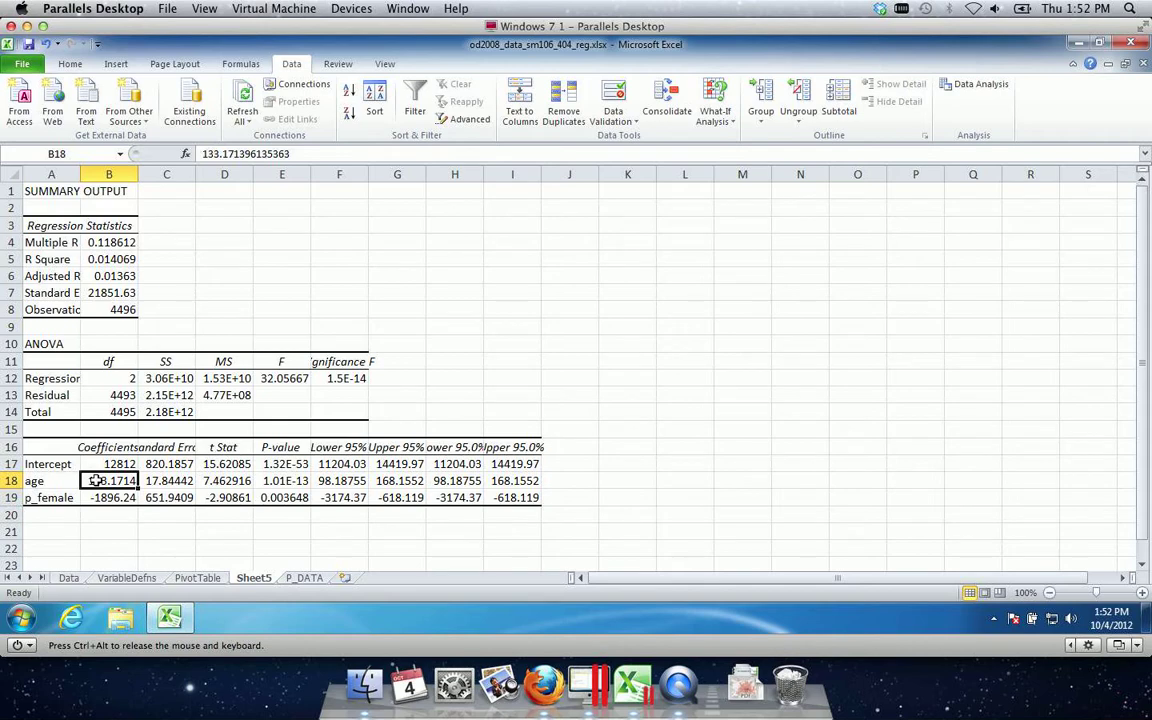
pyautogui.click(93, 497)
pyautogui.click(87, 481)
pyautogui.click(232, 482)
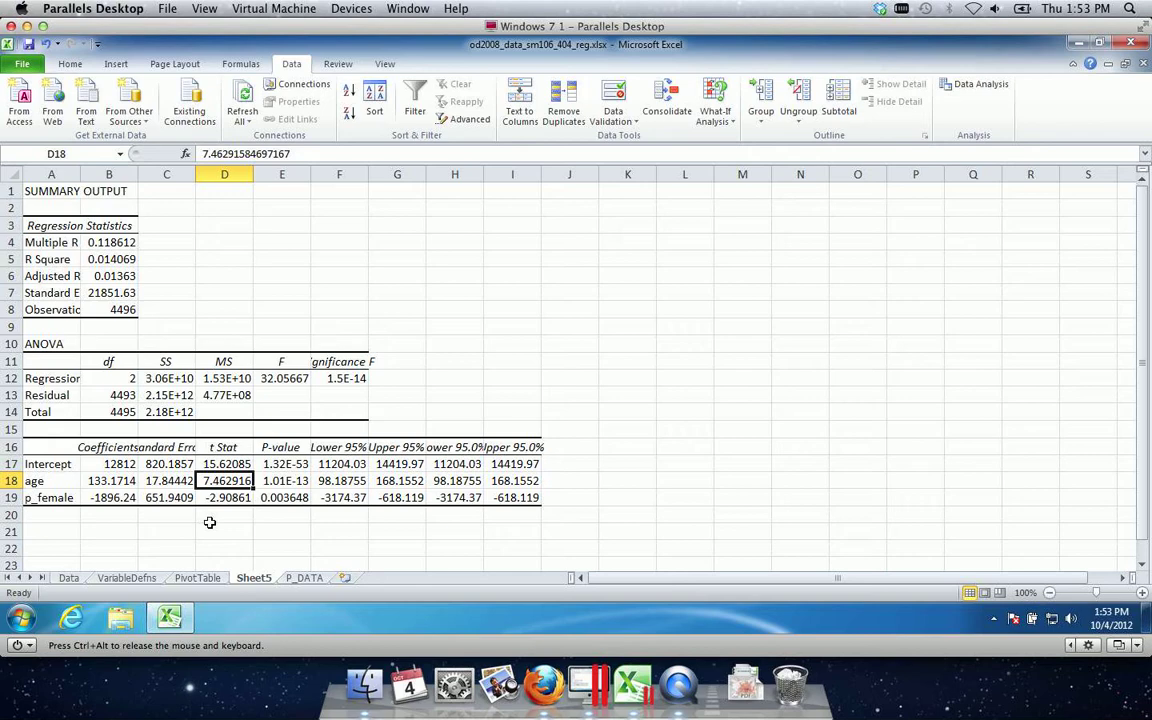
pyautogui.click(277, 481)
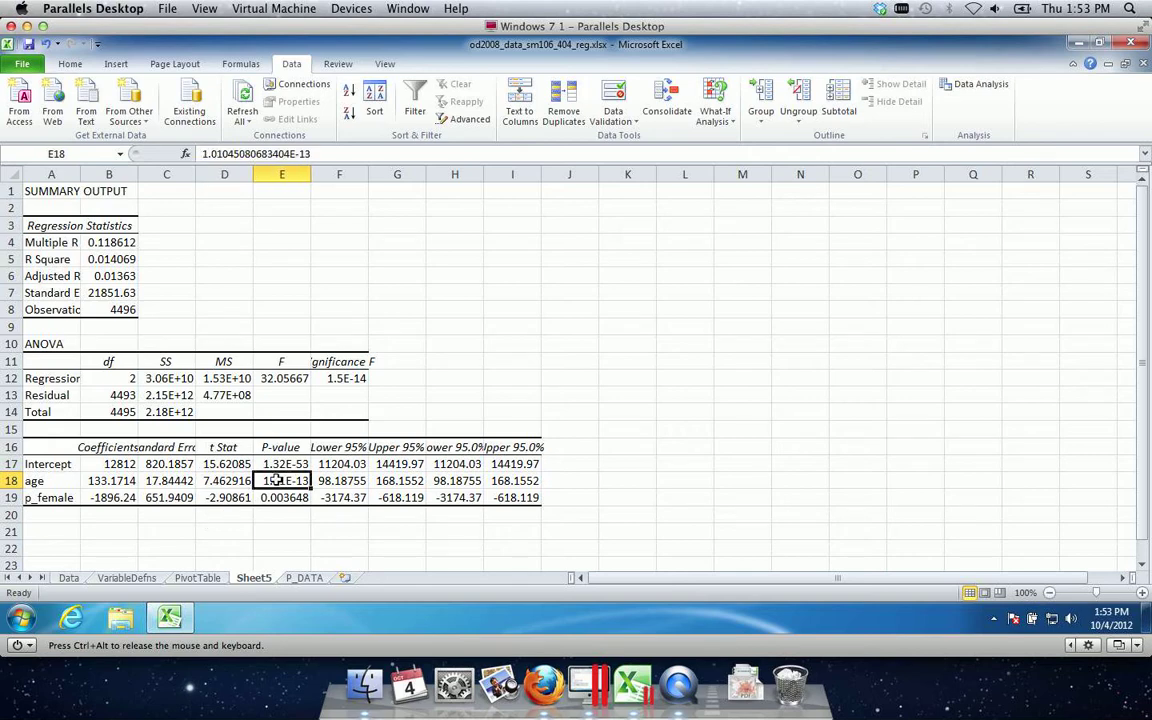
# - Review the coefficient, t Stat and P-value for p_female, plus the model's R Square and Adjusted R Square
pyautogui.click(49, 497)
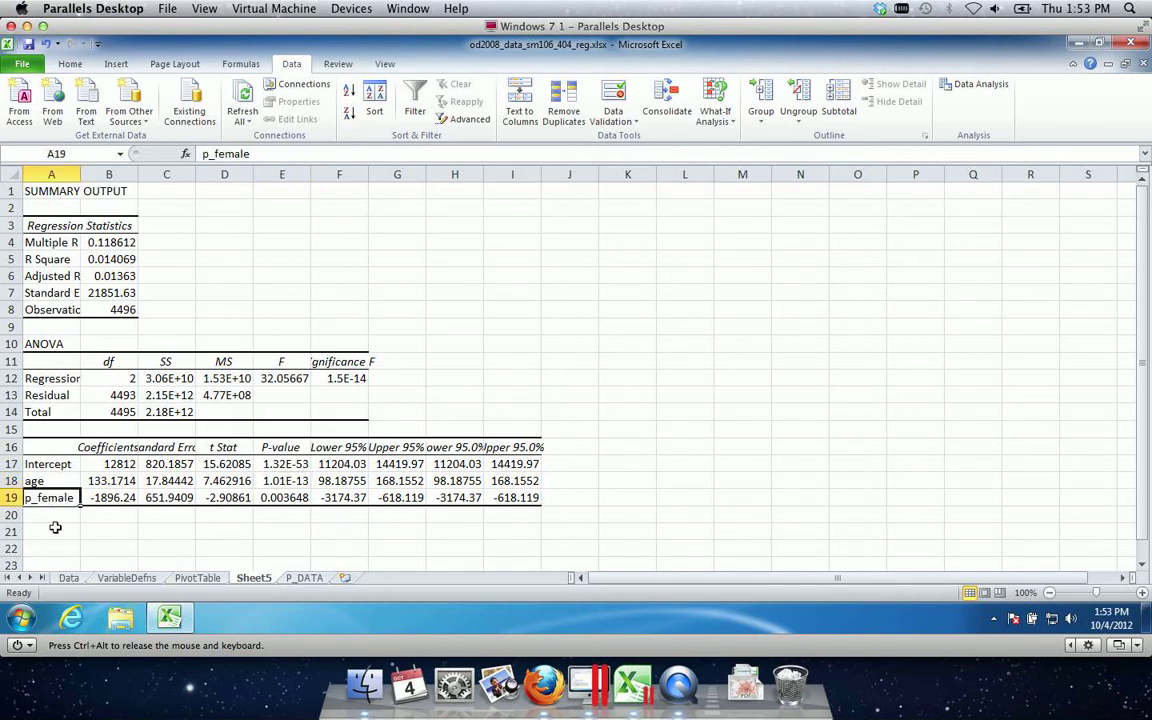
pyautogui.click(104, 498)
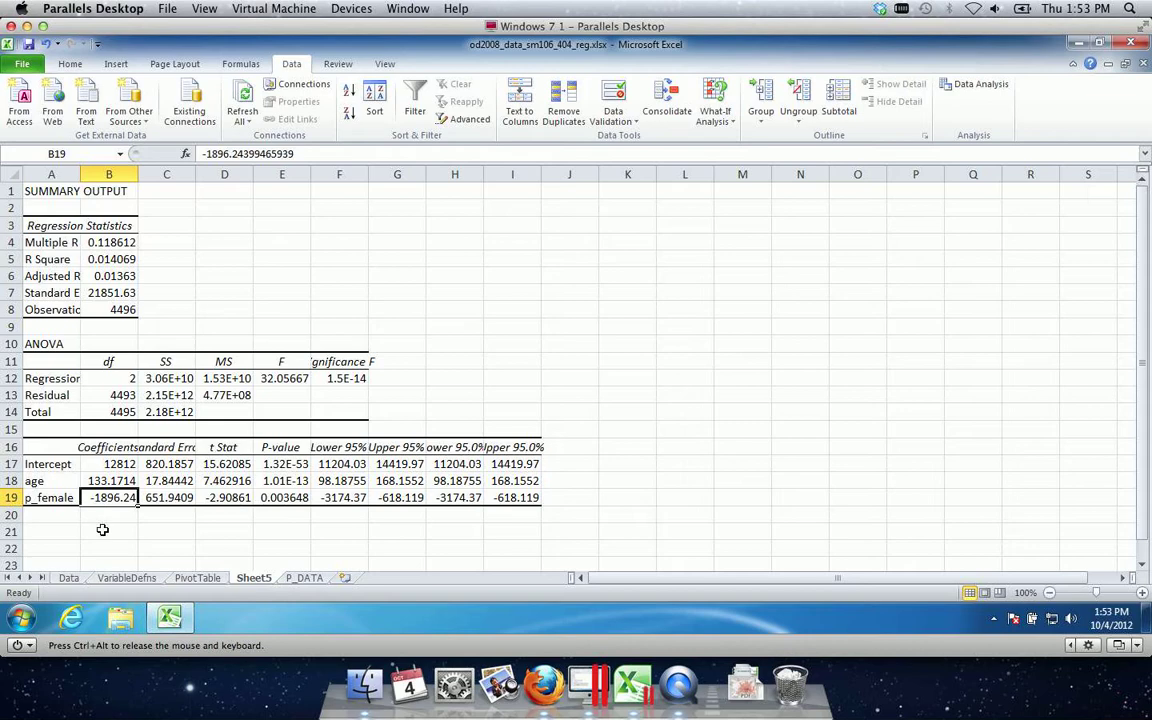
pyautogui.click(220, 497)
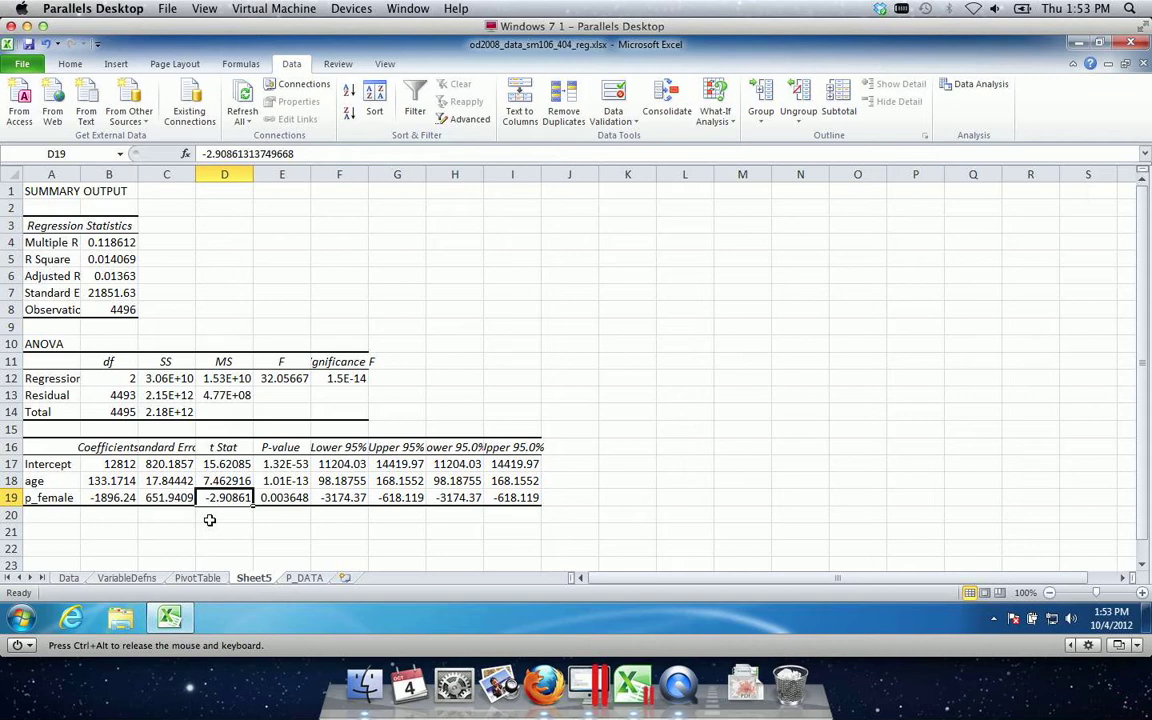
pyautogui.click(276, 497)
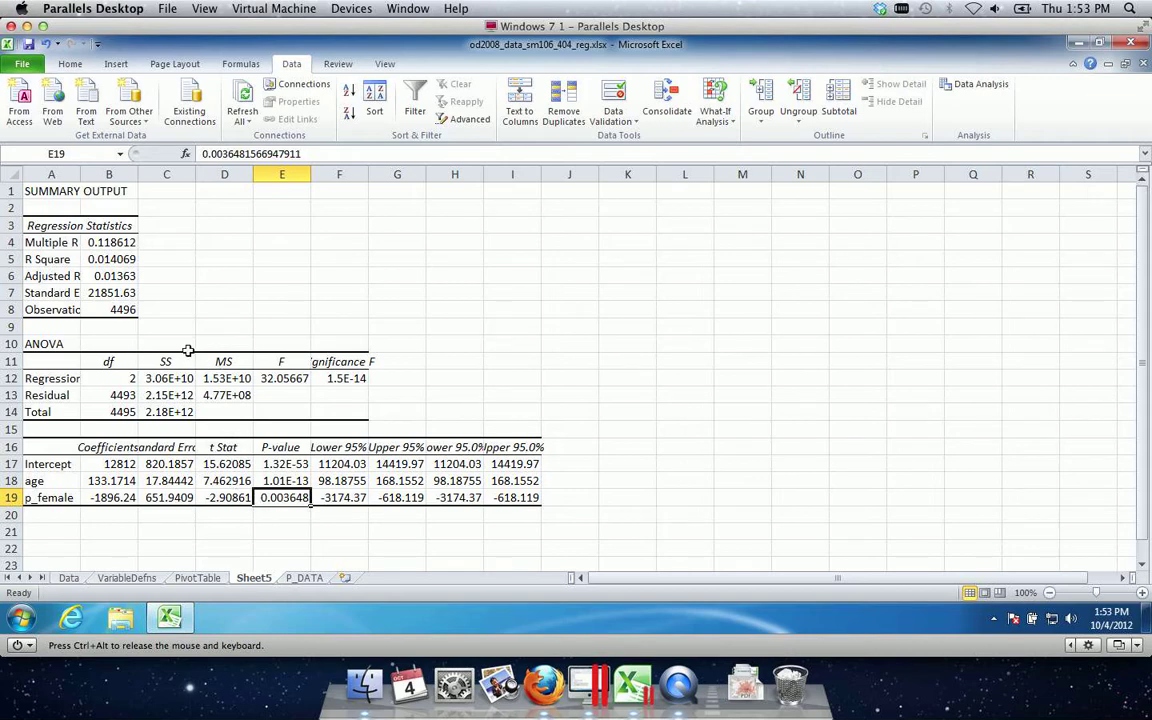
pyautogui.click(91, 259)
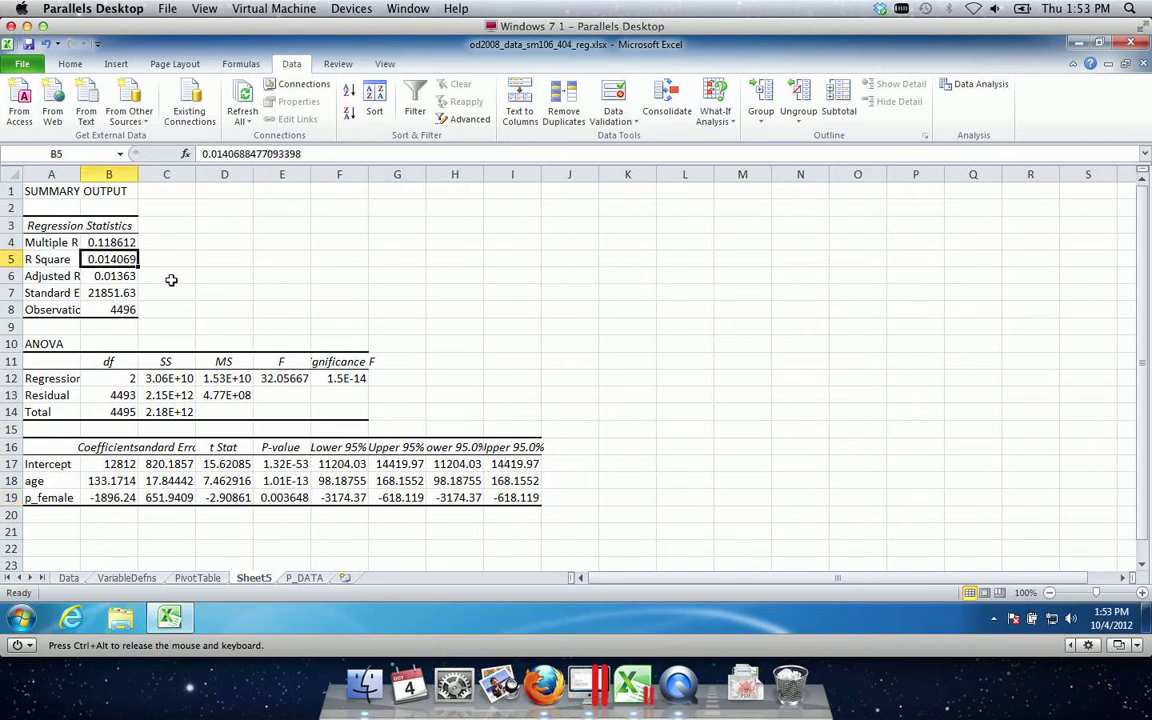
pyautogui.click(115, 275)
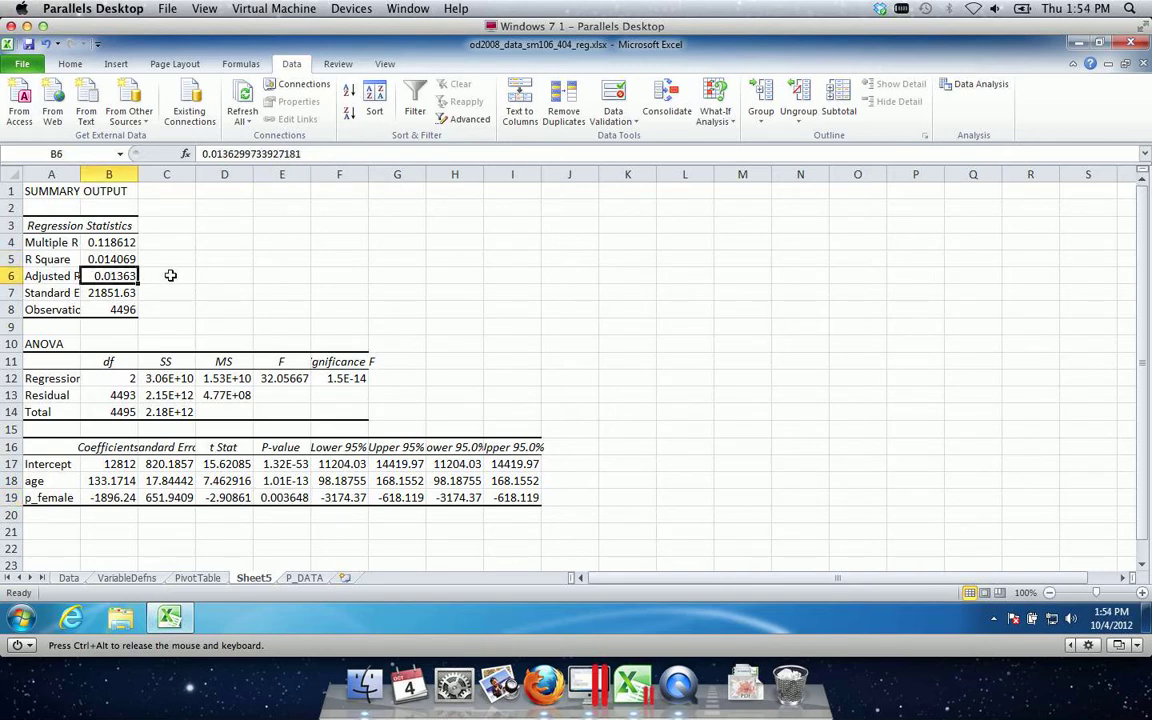